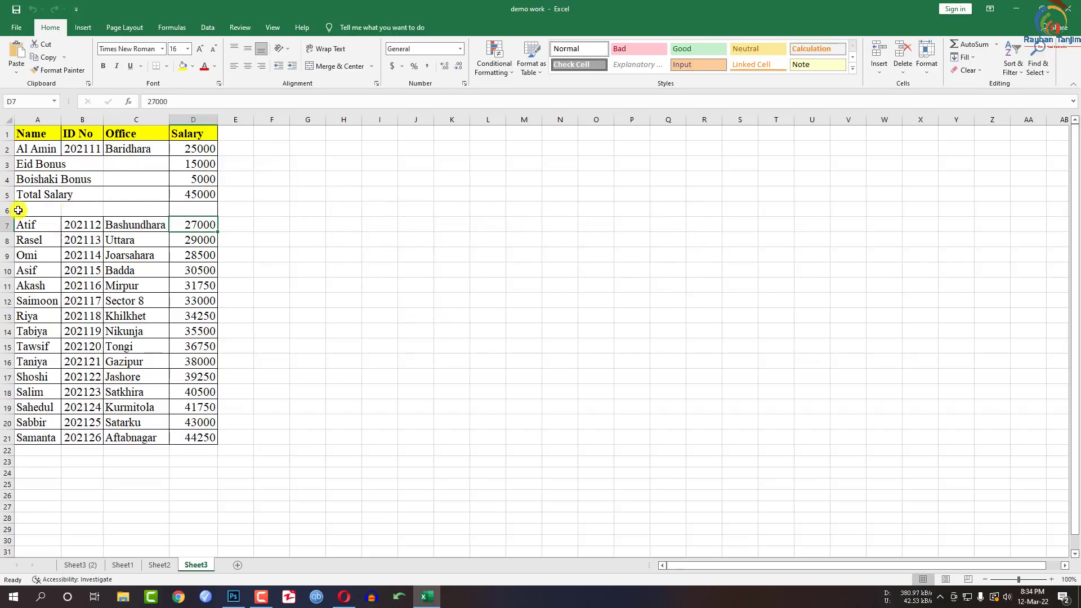
# Step: Insert two blank rows above row 8, directly below the 202112 record
pyautogui.click(45, 208)
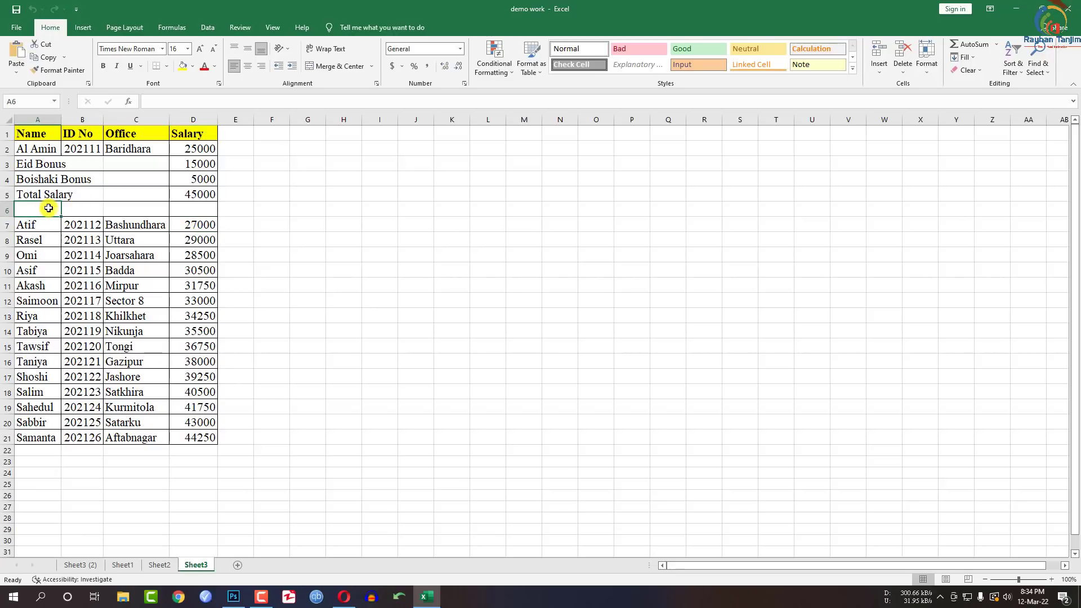
pyautogui.rightClick(3, 241)
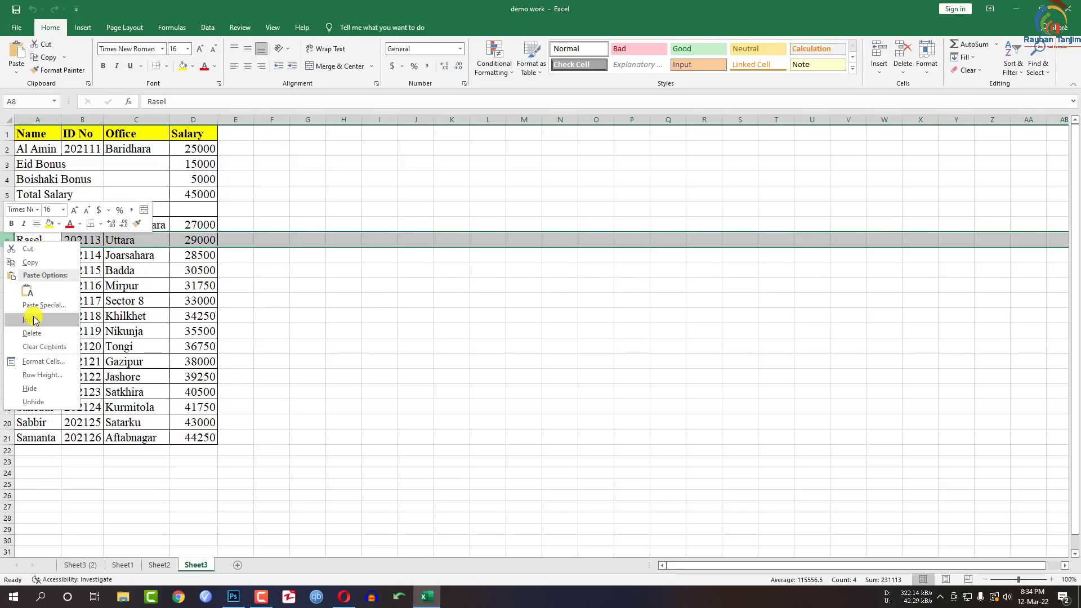
pyautogui.click(28, 320)
pyautogui.rightClick(12, 245)
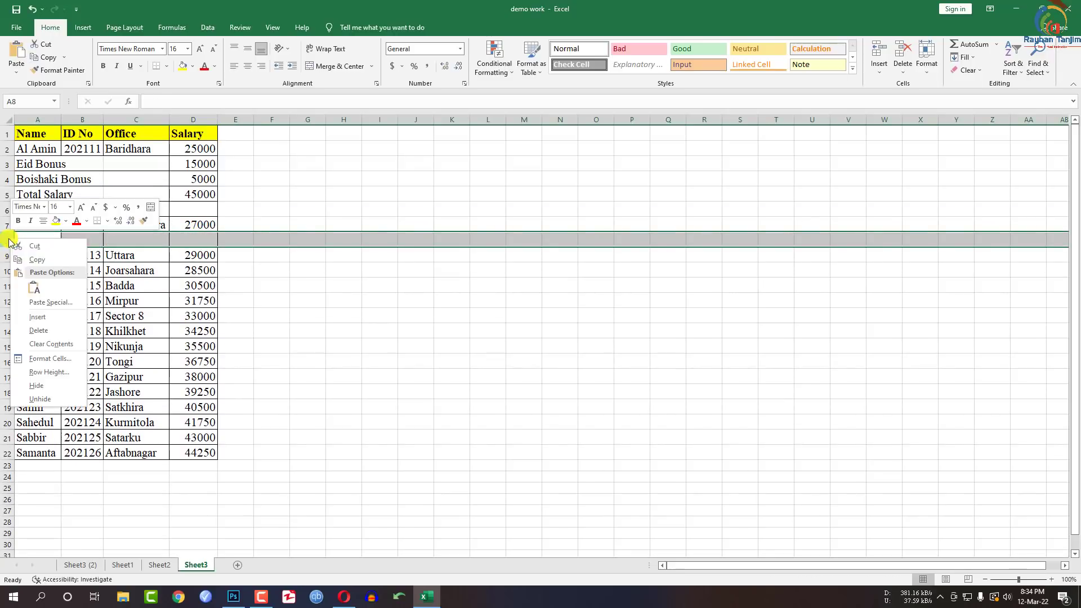
pyautogui.click(35, 319)
pyautogui.click(47, 239)
pyautogui.click(48, 239)
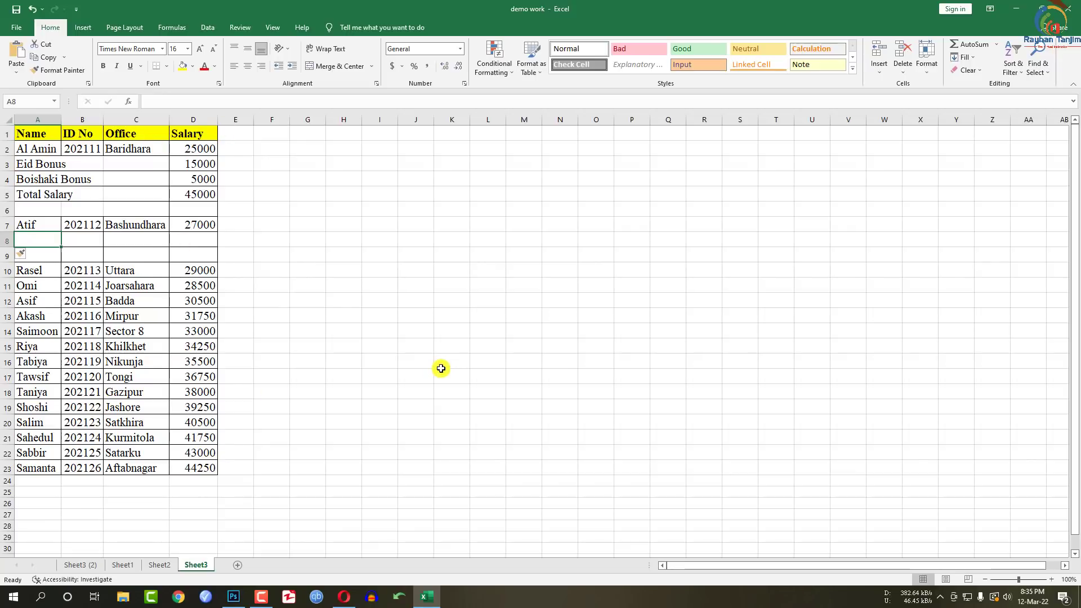
# Step: Switch to the Opera browser and look over the YouTube channel's uploaded videos
pyautogui.click(345, 597)
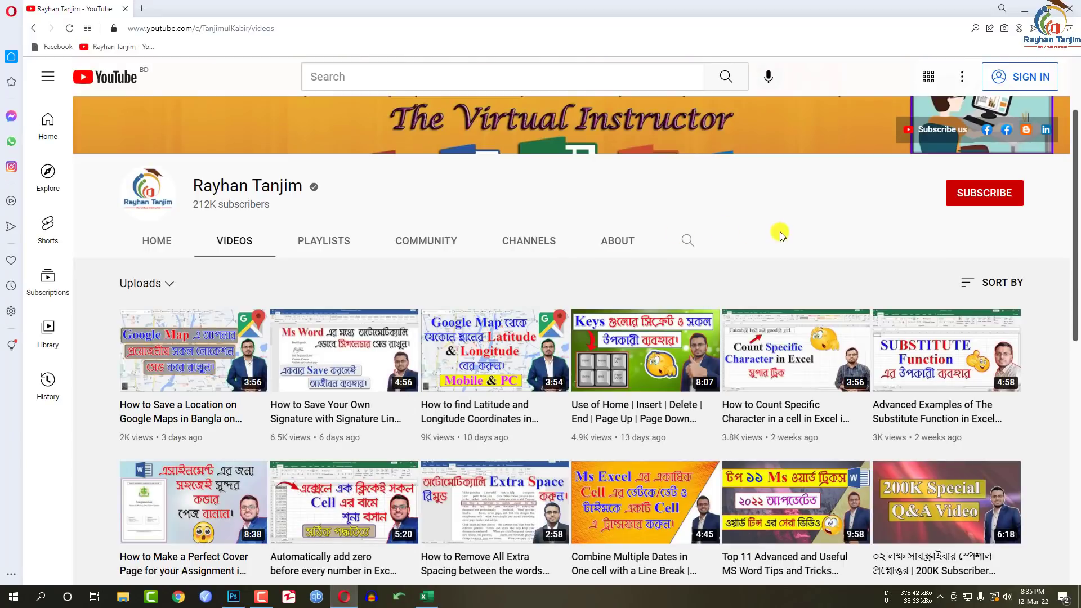
pyautogui.scroll(1, 778, 238)
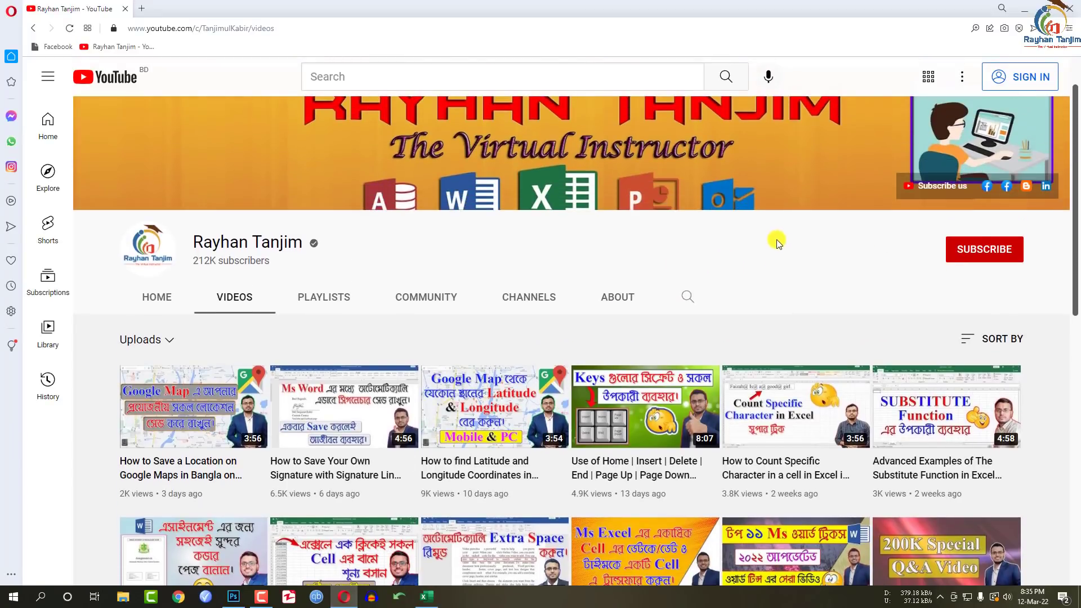
pyautogui.scroll(-1, 622, 194)
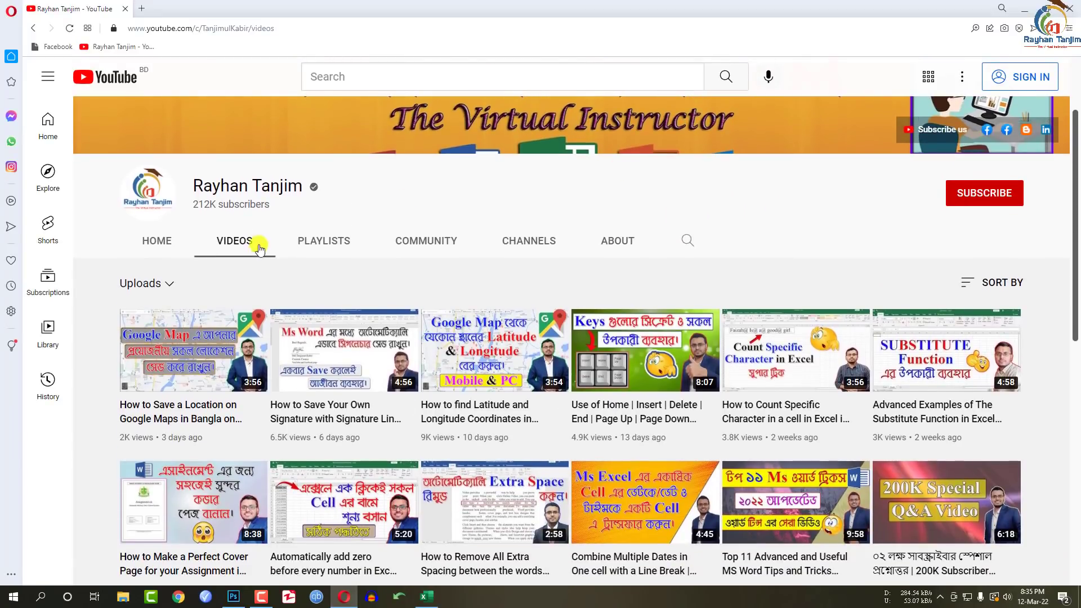
pyautogui.scroll(-1, 749, 231)
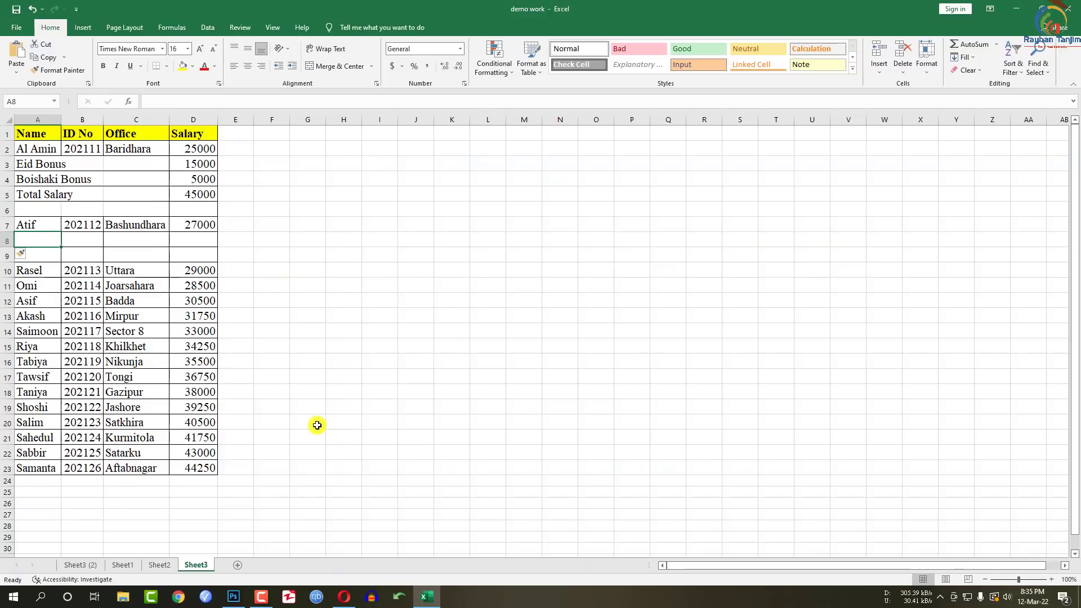
# Step: Create a copy of Sheet3 placed before Sheet3 (2) in the demo work.xlsx workbook
pyautogui.rightClick(194, 565)
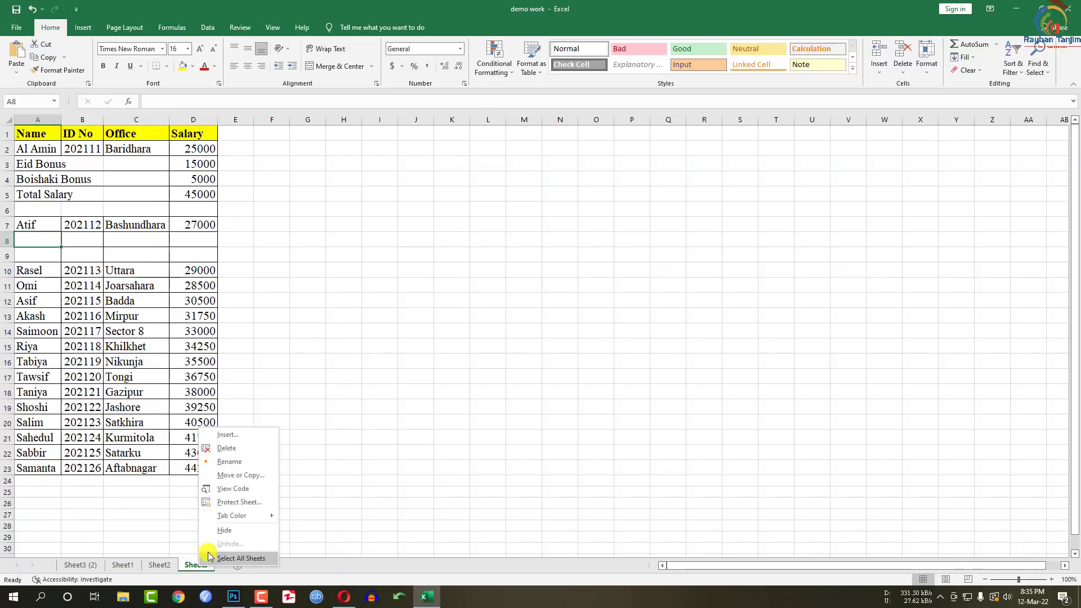
pyautogui.click(239, 476)
pyautogui.click(162, 542)
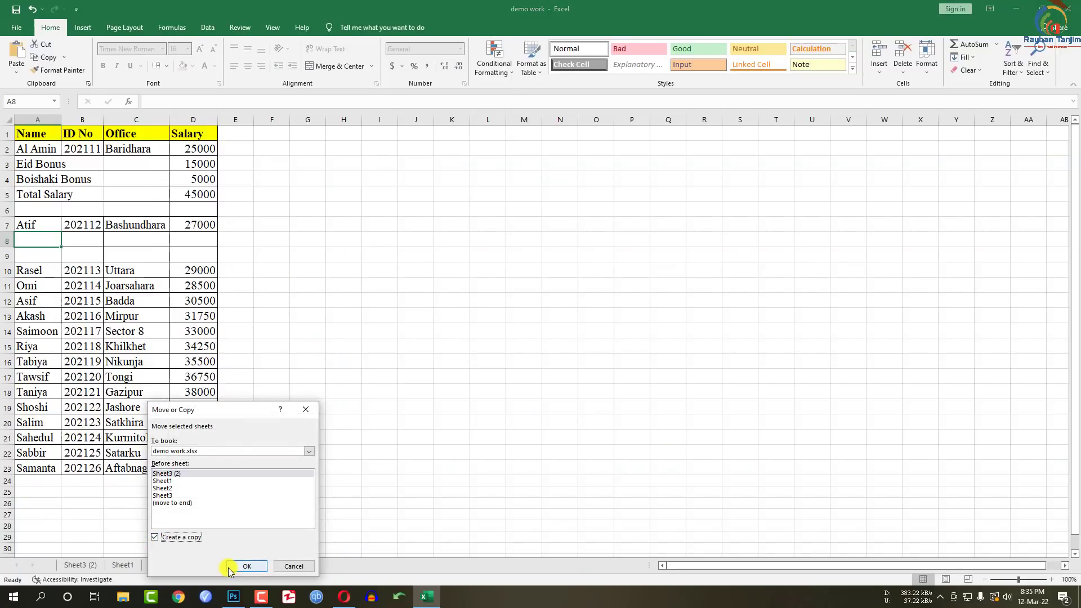
pyautogui.click(230, 568)
# Step: Rename the newly copied sheet as salay data
pyautogui.rightClick(96, 565)
pyautogui.click(128, 461)
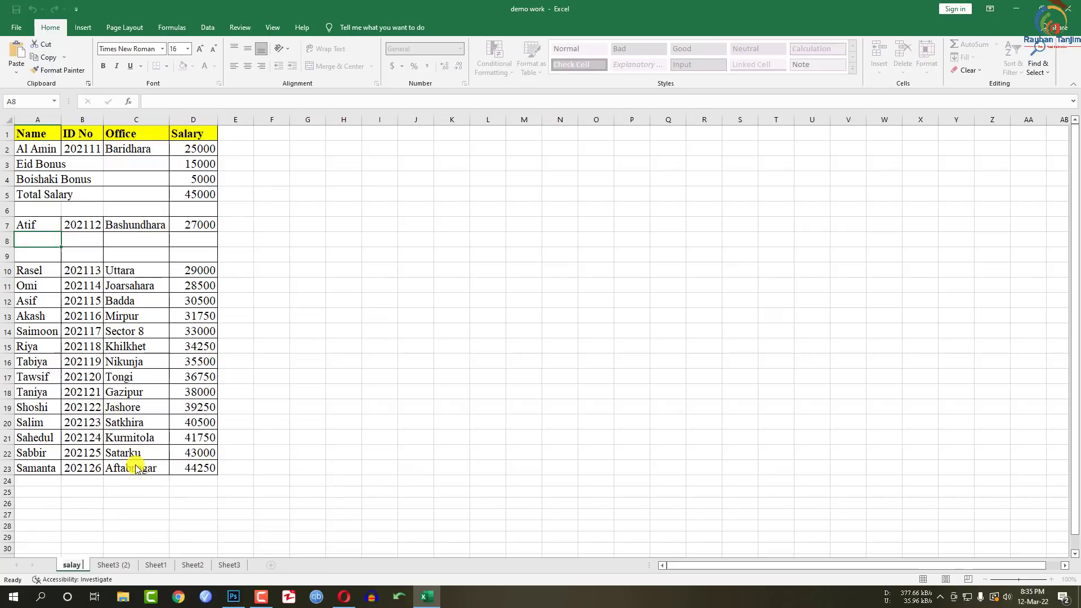
pyautogui.write('salay data')
pyautogui.press('Return')
# Step: Delete blank rows 8 and 9 and the bonus, total and blank rows 3 to 6 from the salay data sheet
pyautogui.moveTo(7, 241); pyautogui.dragTo(10, 258)
pyautogui.rightClick(10, 258)
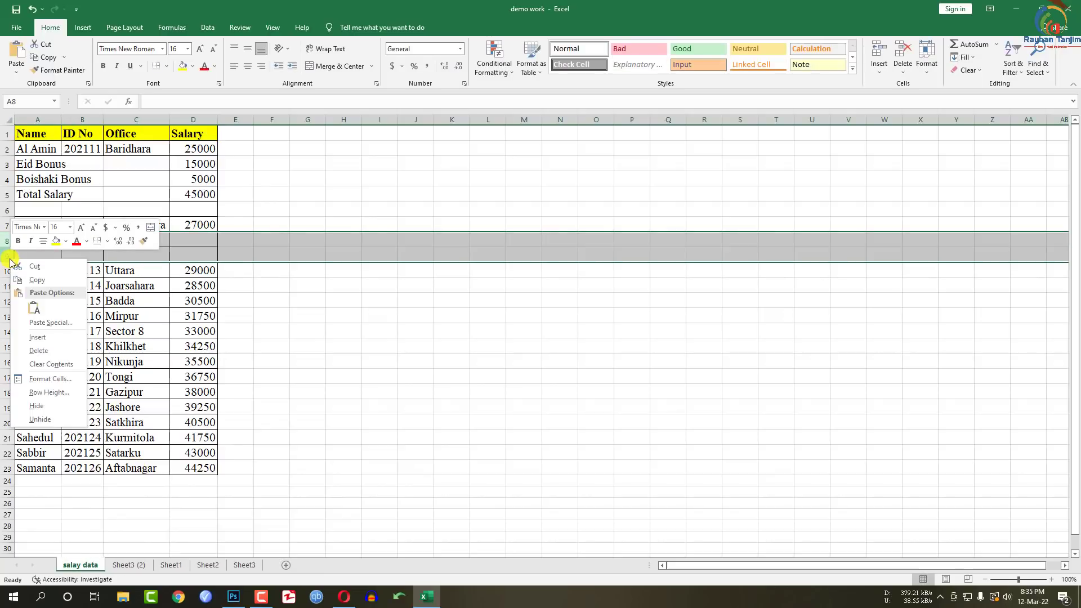
pyautogui.click(34, 356)
pyautogui.moveTo(14, 163); pyautogui.dragTo(11, 209)
pyautogui.rightClick(10, 209)
pyautogui.click(32, 299)
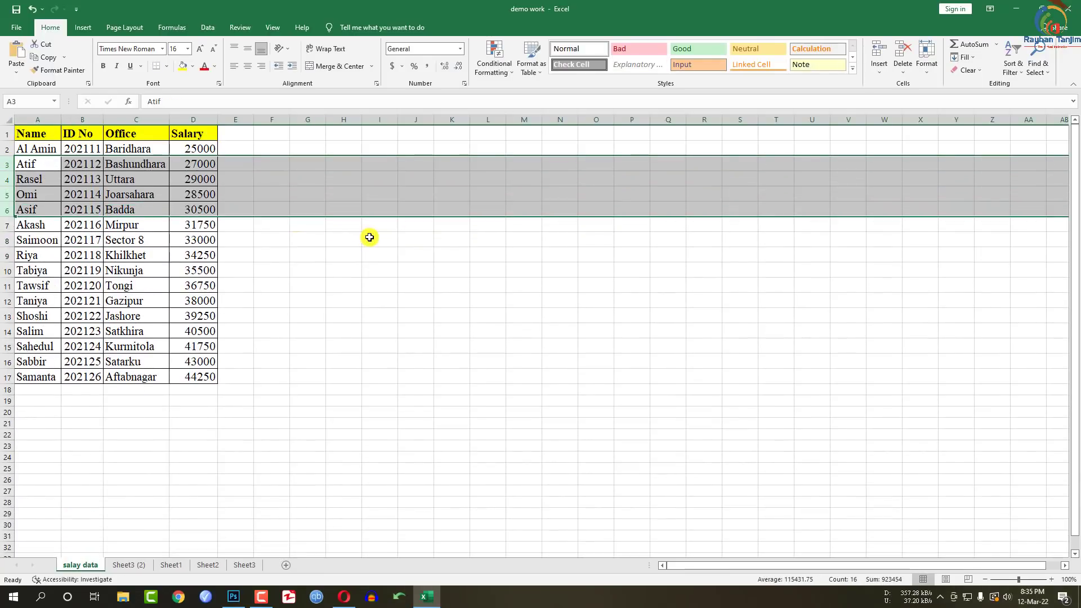
pyautogui.click(369, 235)
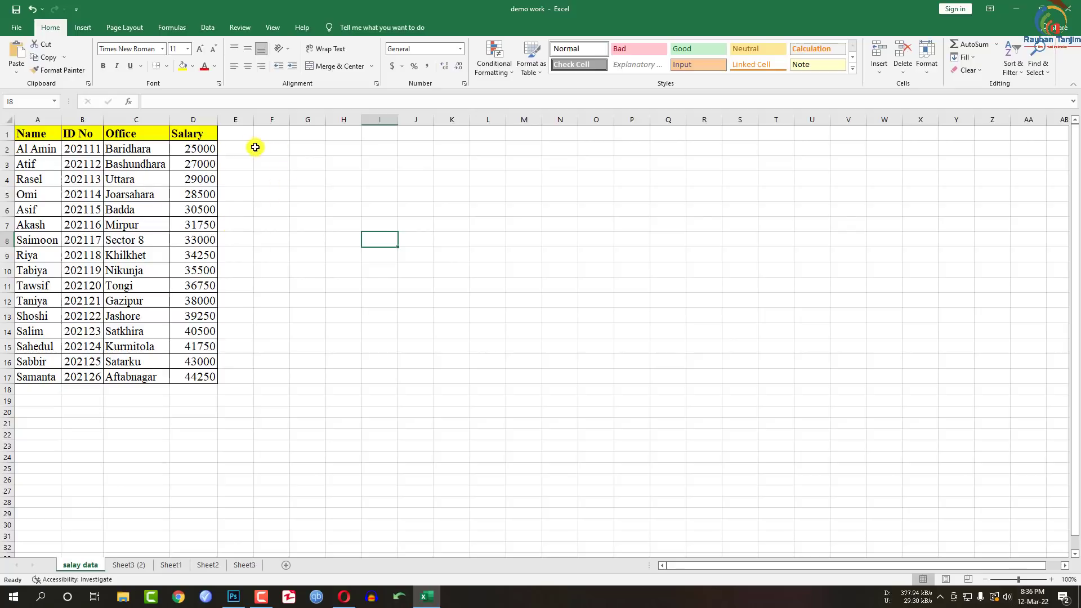
# Step: Add an Sl No header in E1 and number the records in E2:E17 from 1 to 16
pyautogui.click(240, 138)
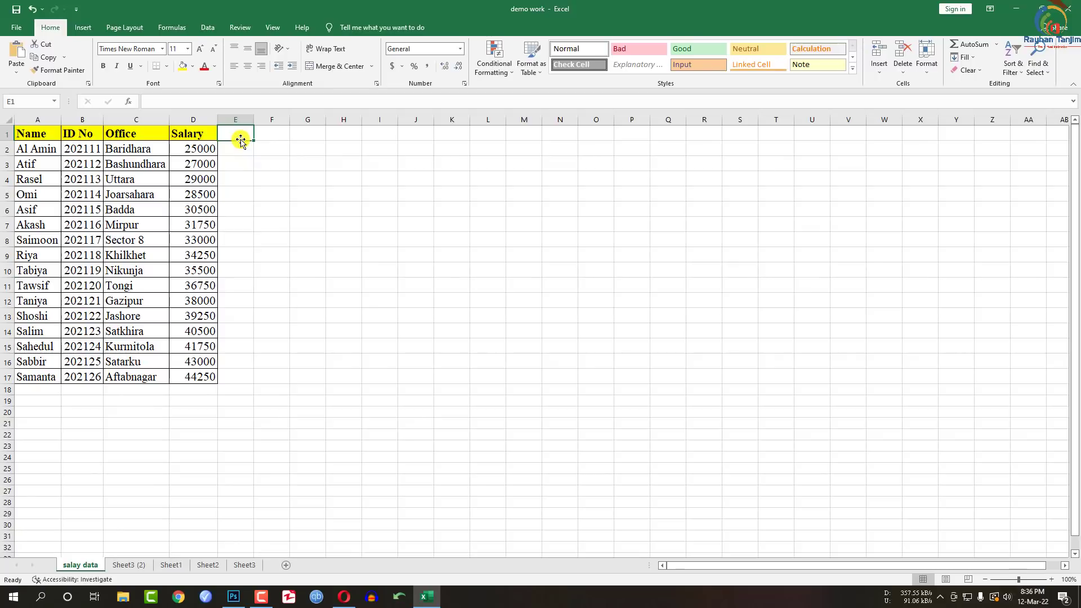
pyautogui.write('Sl No')
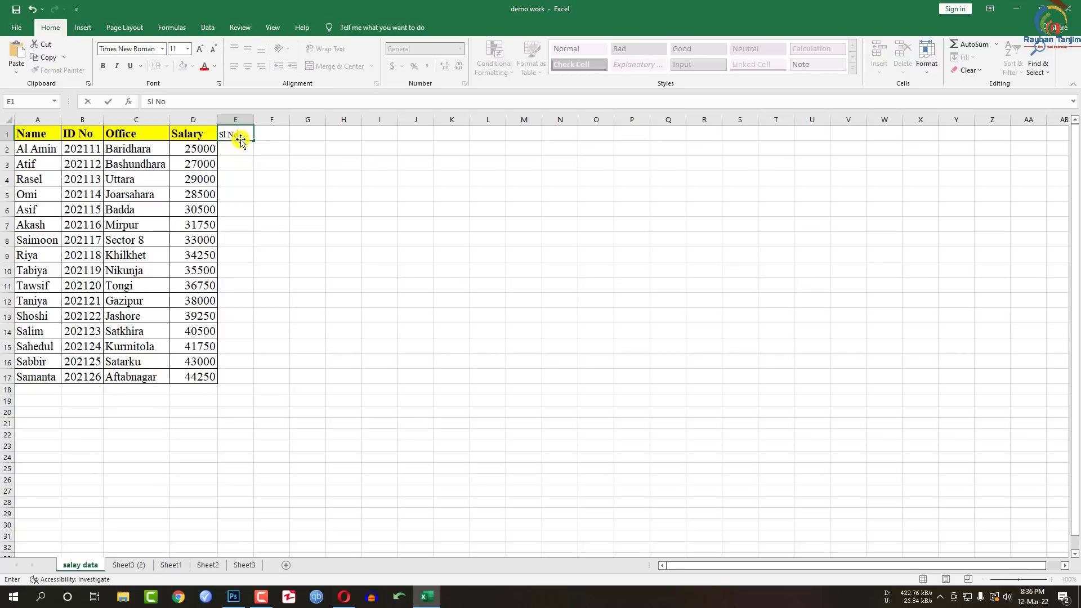
pyautogui.press('Return')
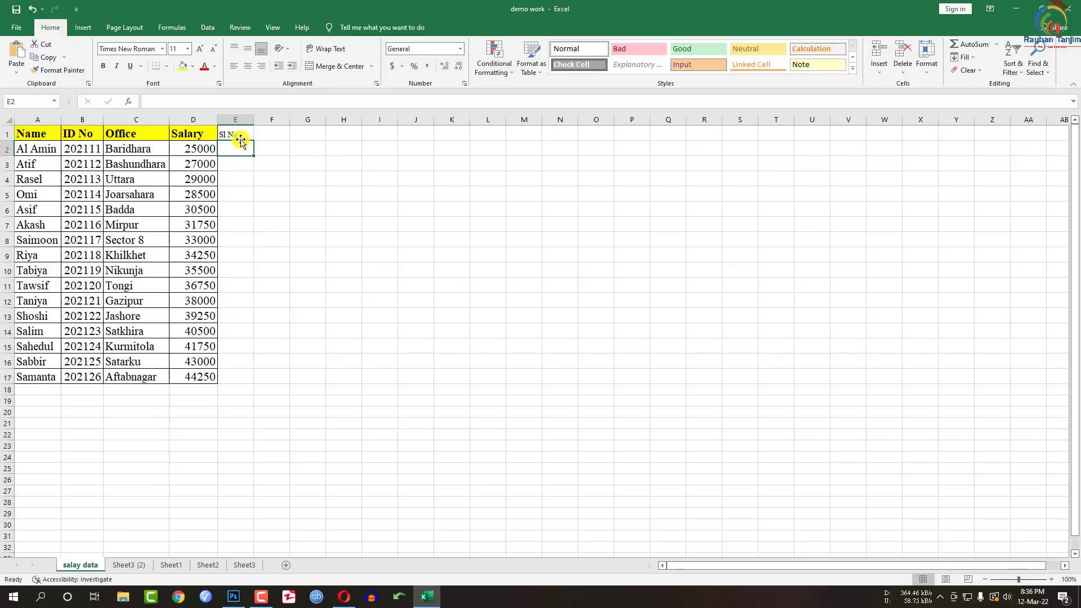
pyautogui.write('1')
pyautogui.press('Return')
pyautogui.write('2')
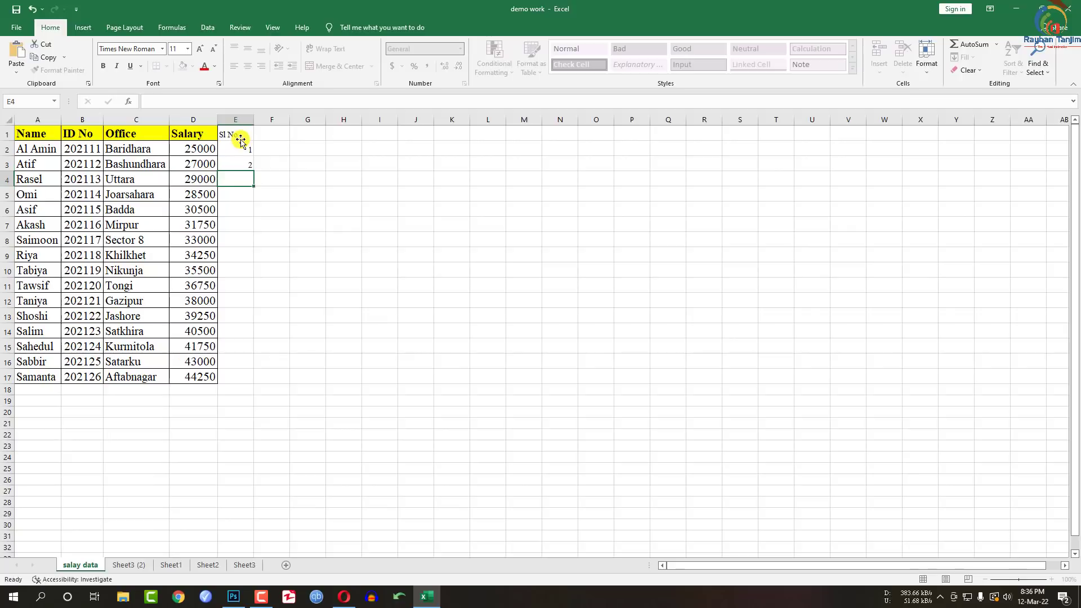
pyautogui.press('Return')
pyautogui.moveTo(247, 151); pyautogui.dragTo(253, 162)
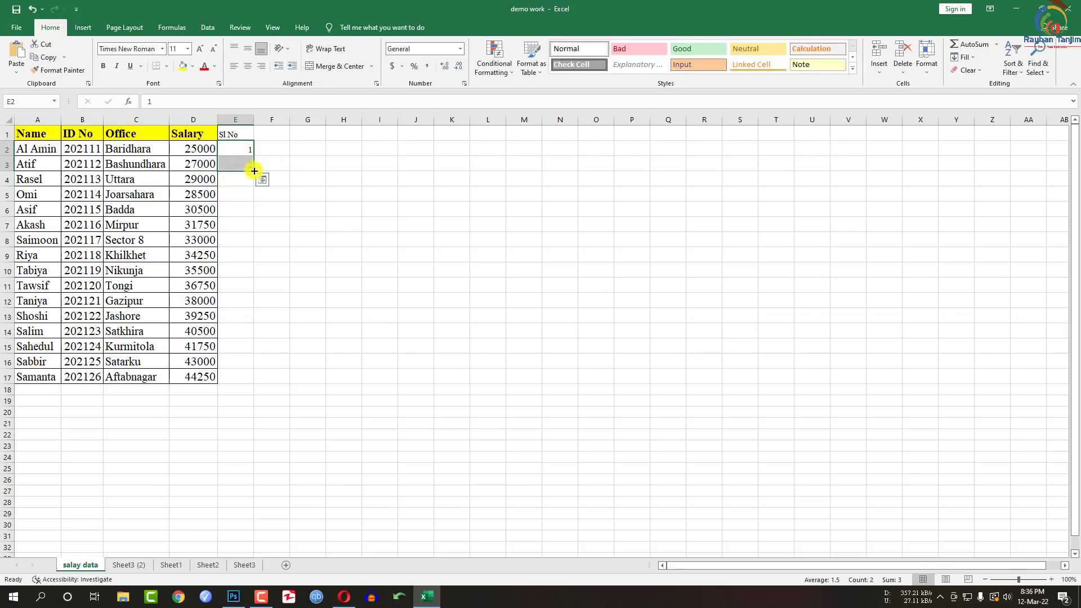
pyautogui.doubleClick(254, 171)
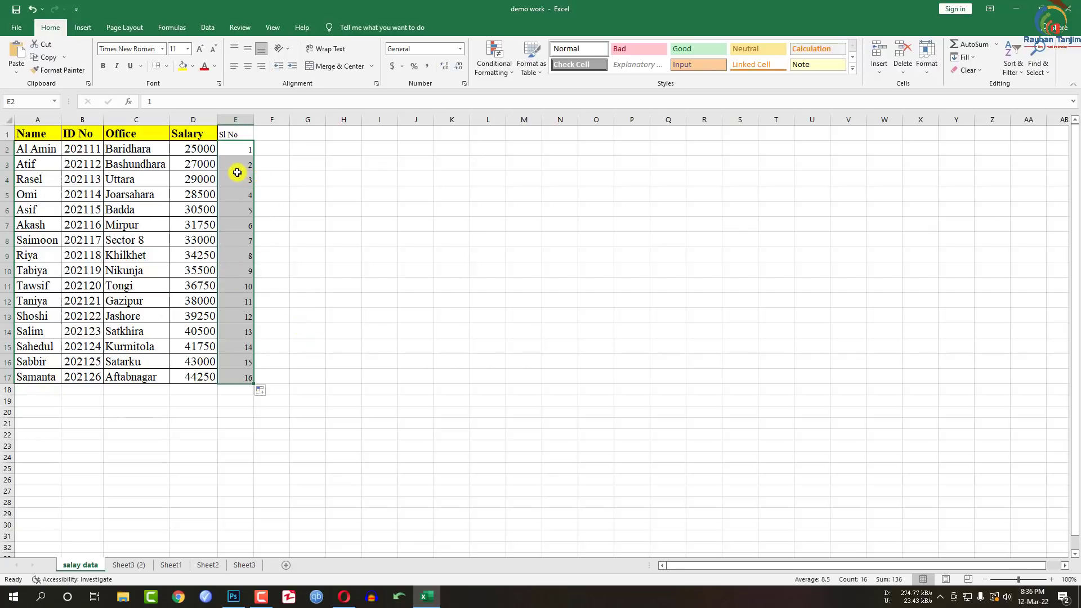
# Step: Copy the serial numbers in E2:E17 and paste them directly below, starting at E18
pyautogui.hotkey('ctrl', 'c')
pyautogui.click(236, 388)
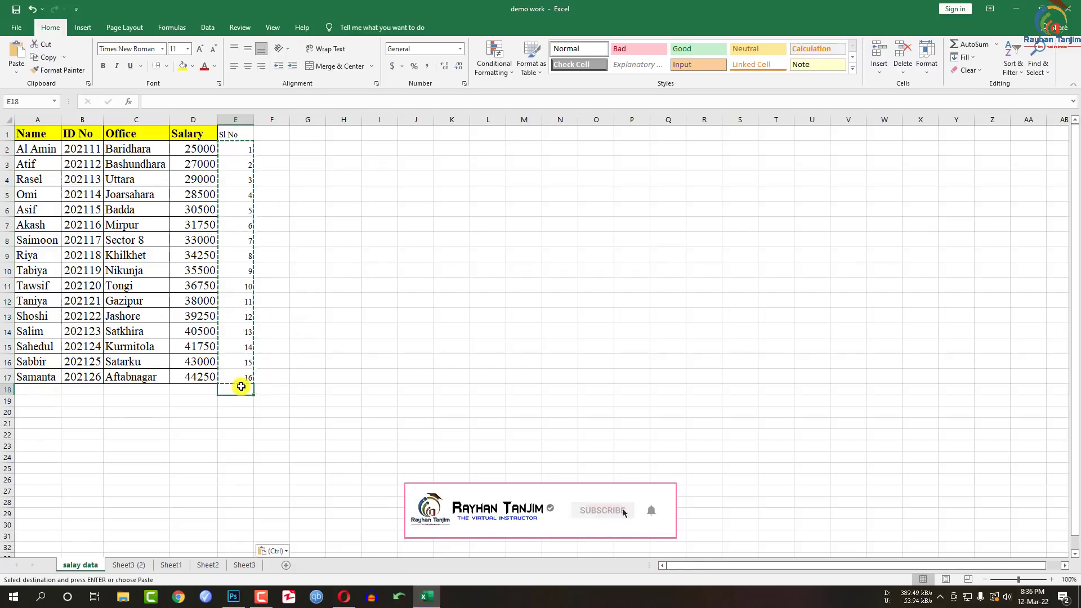
pyautogui.hotkey('ctrl', 'v')
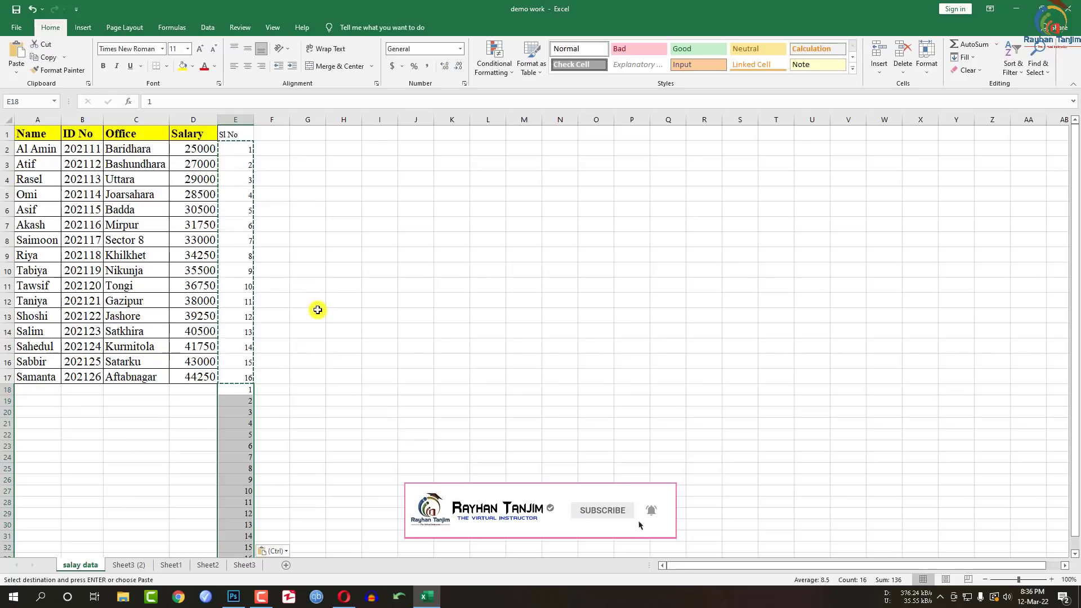
pyautogui.press('Escape')
# Step: Custom-sort A1:E33 by the Sl No column on cell values, smallest to largest, treating the first row as headers
pyautogui.moveTo(37, 134); pyautogui.dragTo(249, 523)
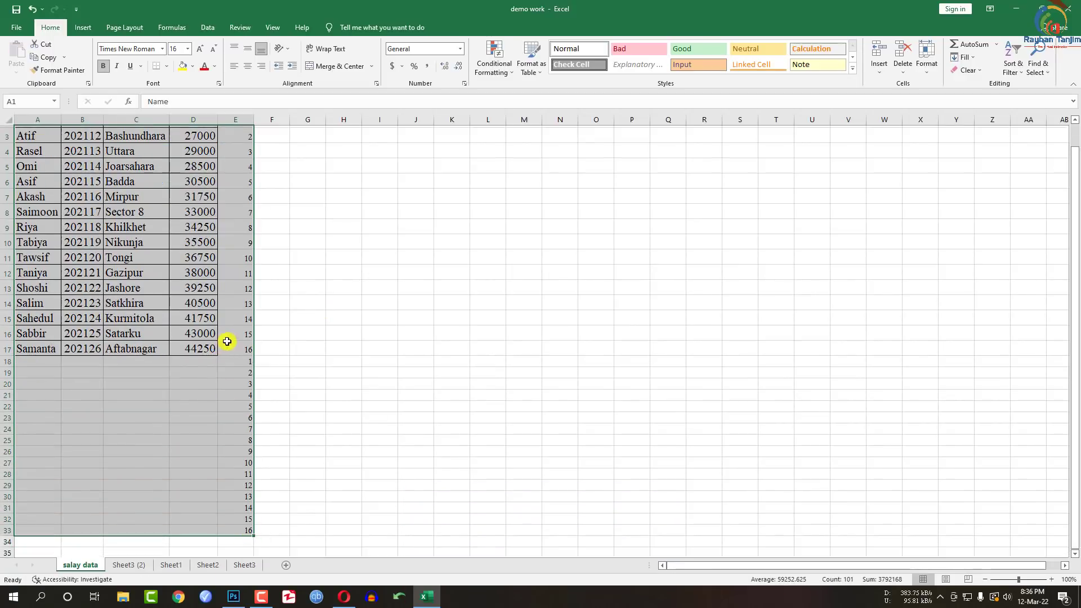
pyautogui.scroll(1, 227, 341)
pyautogui.rightClick(154, 186)
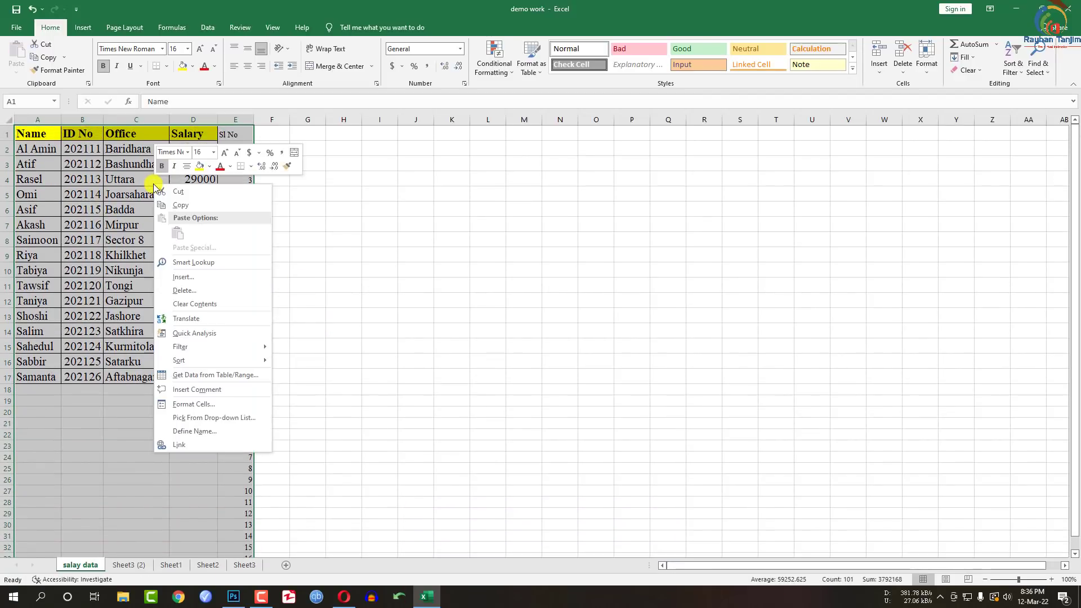
pyautogui.moveTo(251, 360)
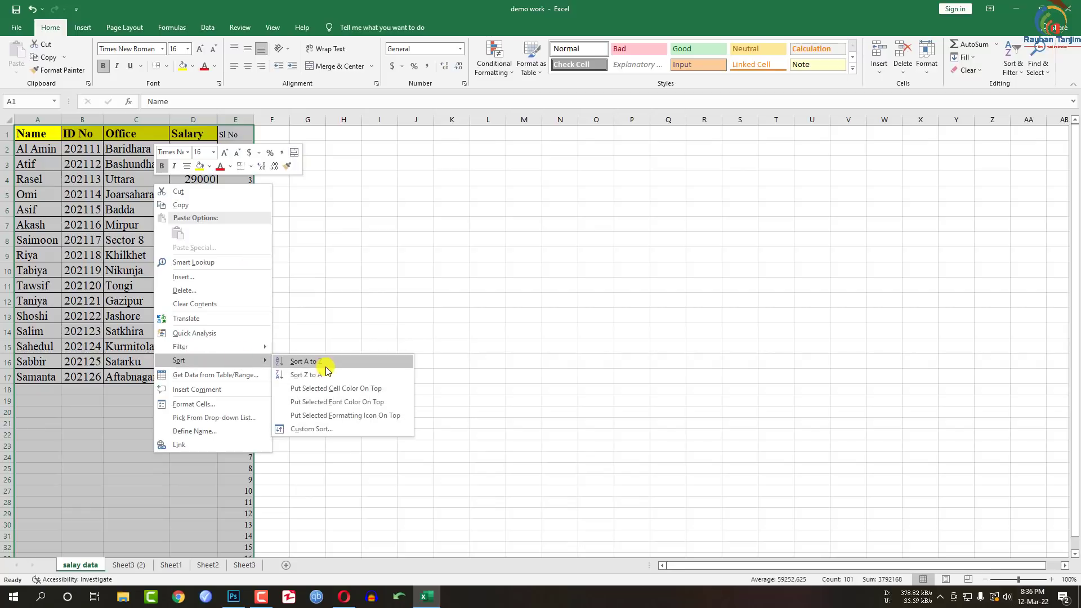
pyautogui.click(312, 429)
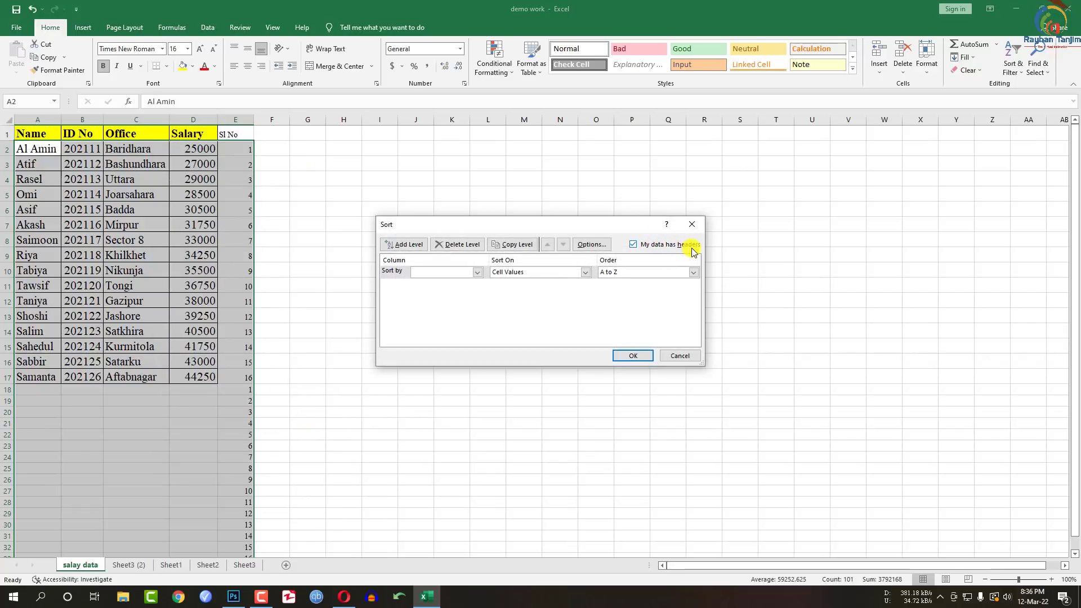
pyautogui.click(473, 272)
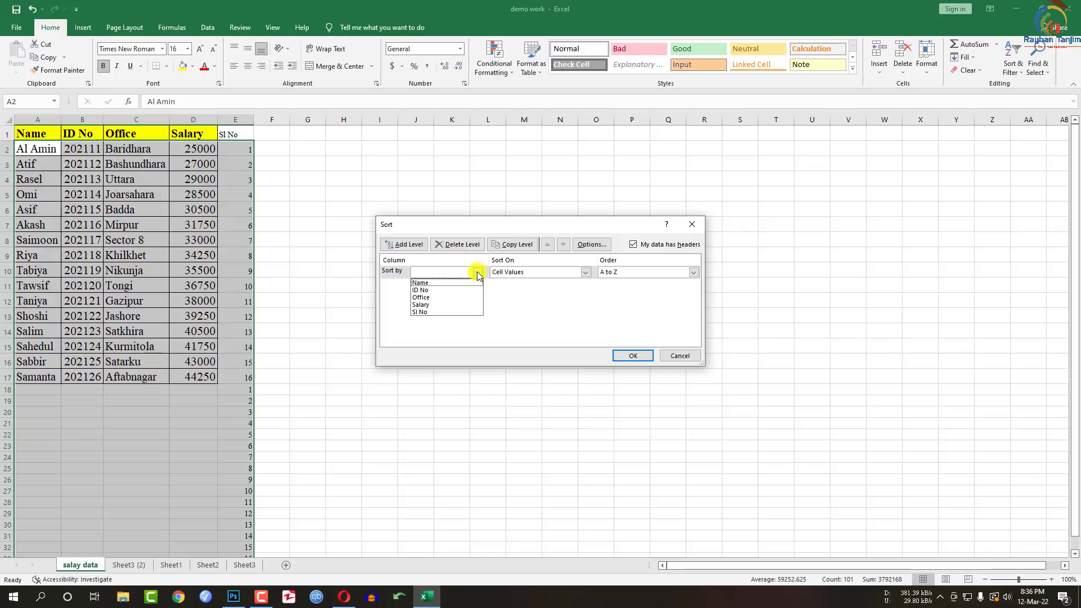
pyautogui.click(422, 312)
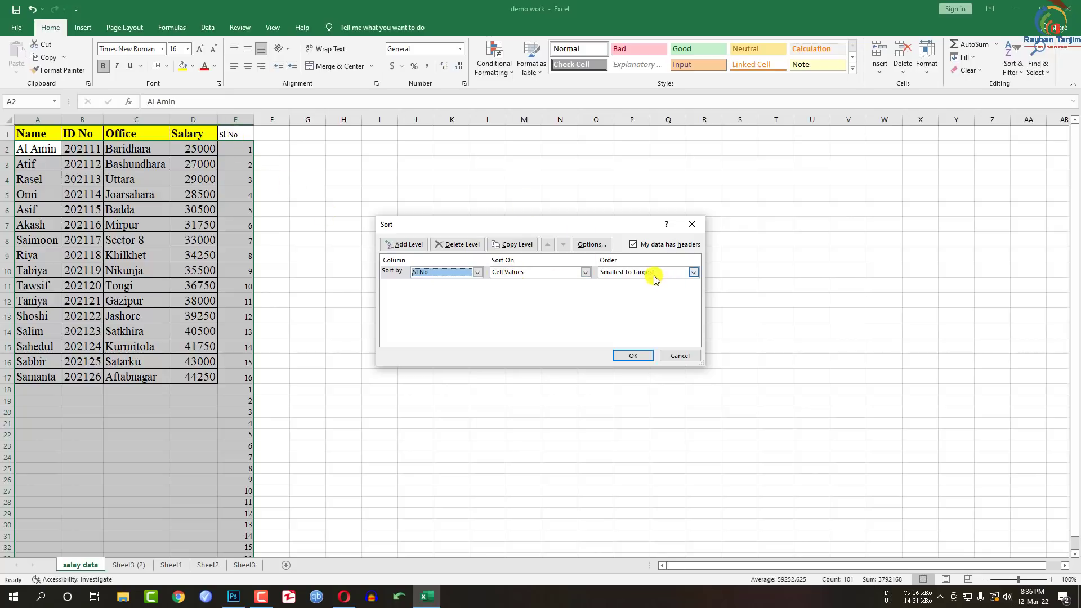
pyautogui.click(640, 355)
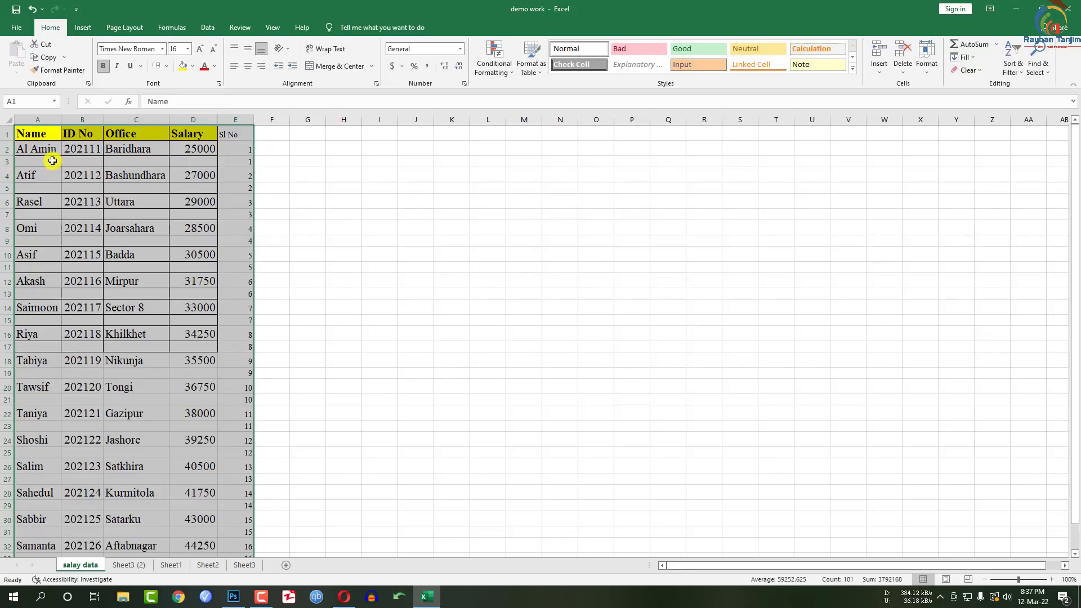
# Step: Select only the blank cells in A1:A33 with Go To Special and fill them all with Eid Bonus
pyautogui.moveTo(37, 133); pyautogui.dragTo(41, 526)
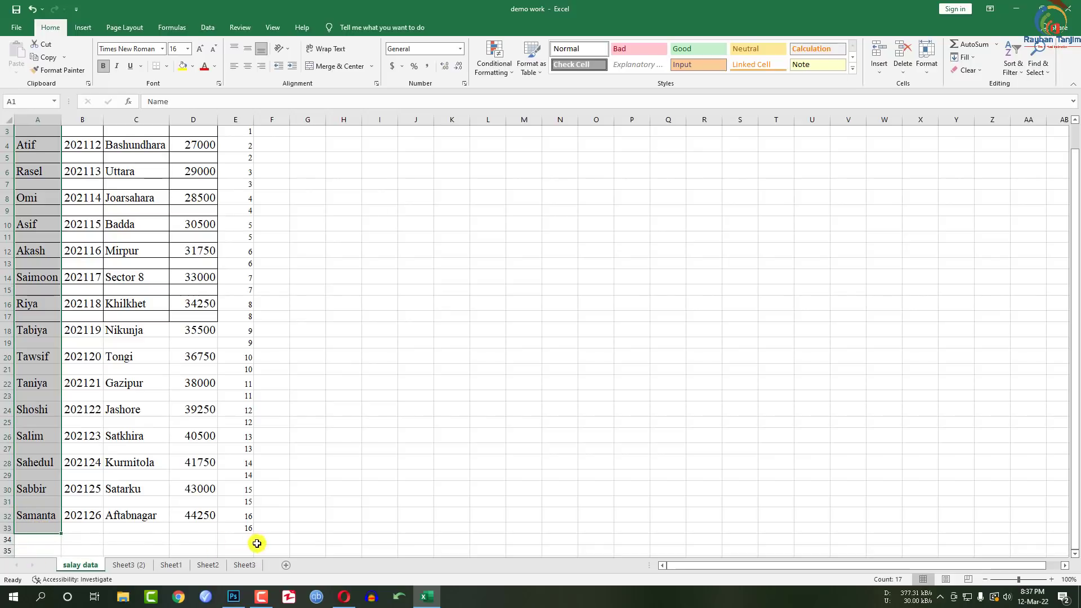
pyautogui.scroll(1, 99, 317)
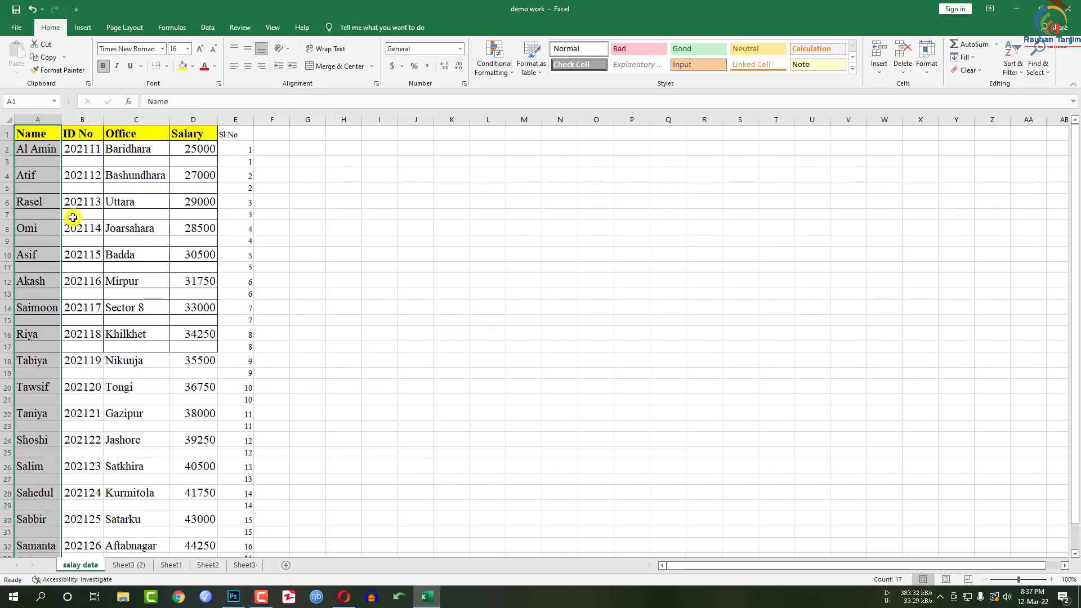
pyautogui.click(1041, 68)
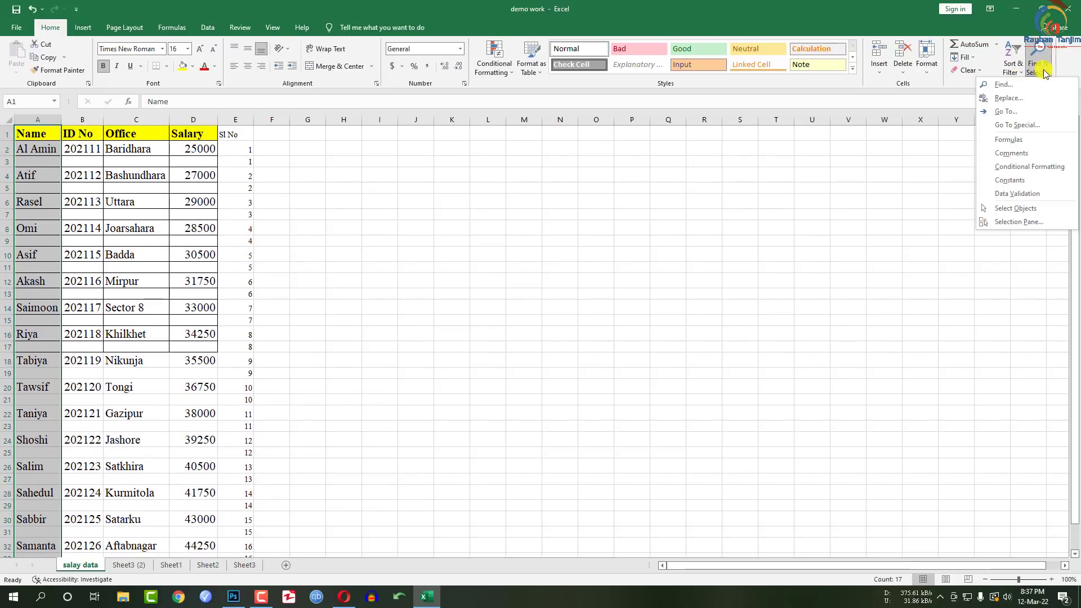
pyautogui.click(1014, 125)
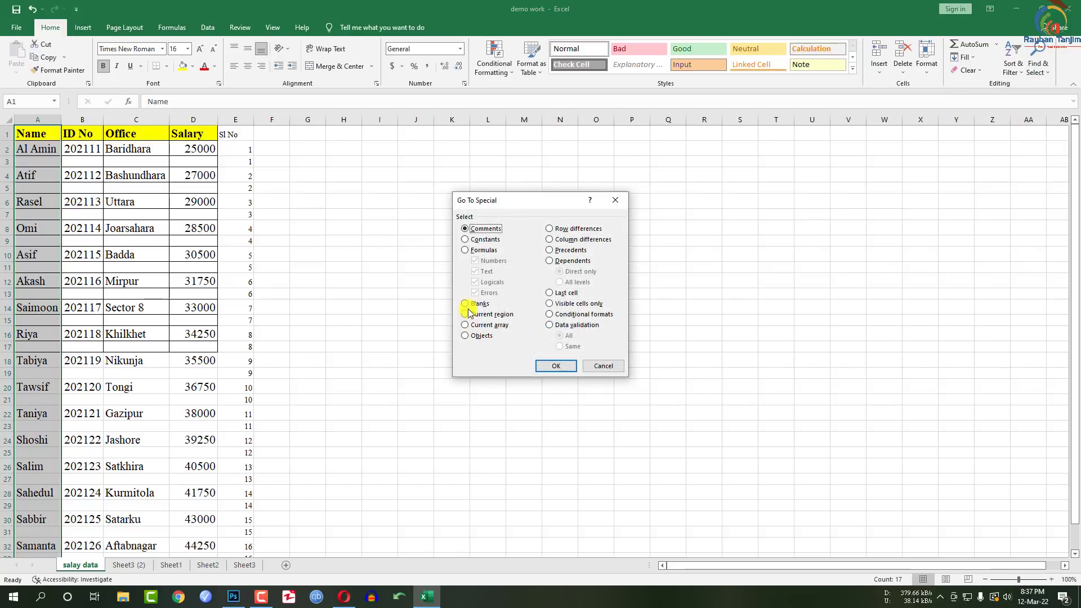
pyautogui.click(556, 366)
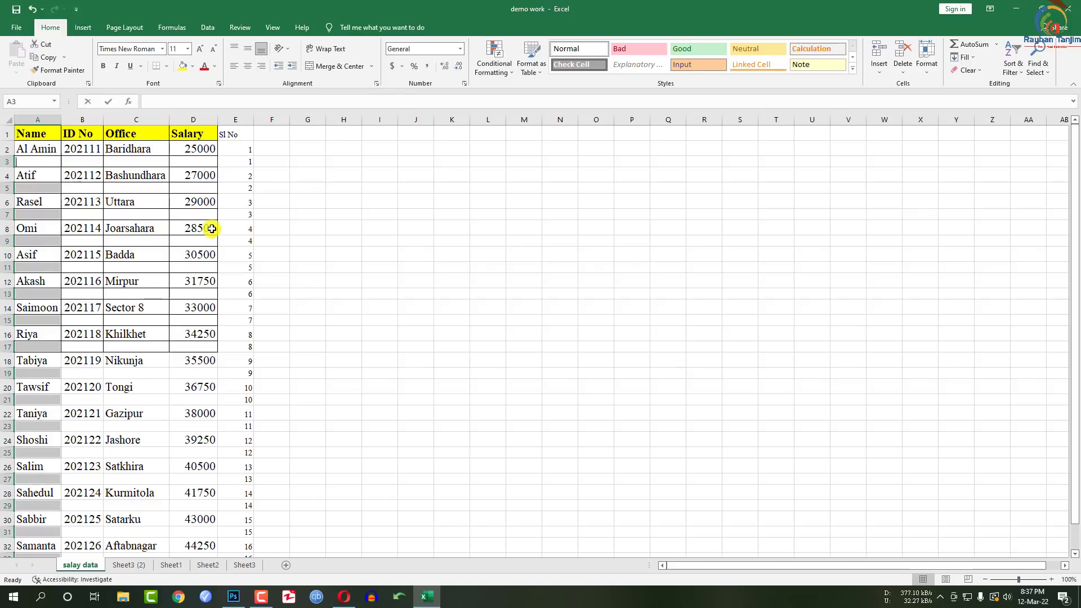
pyautogui.write('EID')
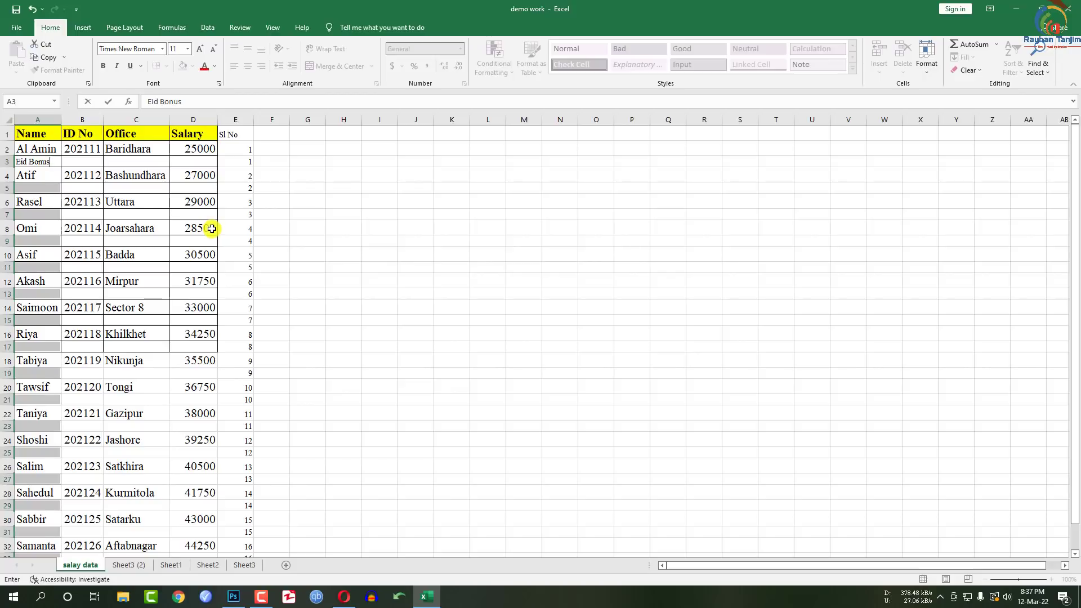
pyautogui.hotkey('ctrl', 'Return')
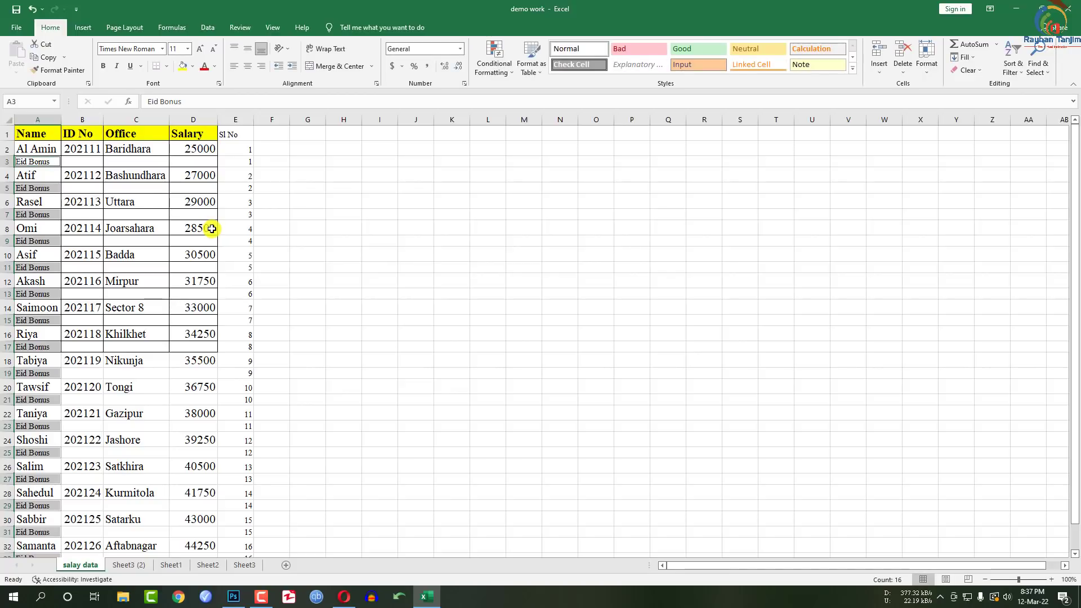
# Step: Select only the blank cells in D2:D33 with Go To Special and fill them all with the bonus formula =D2*60%
pyautogui.moveTo(211, 148); pyautogui.dragTo(213, 529)
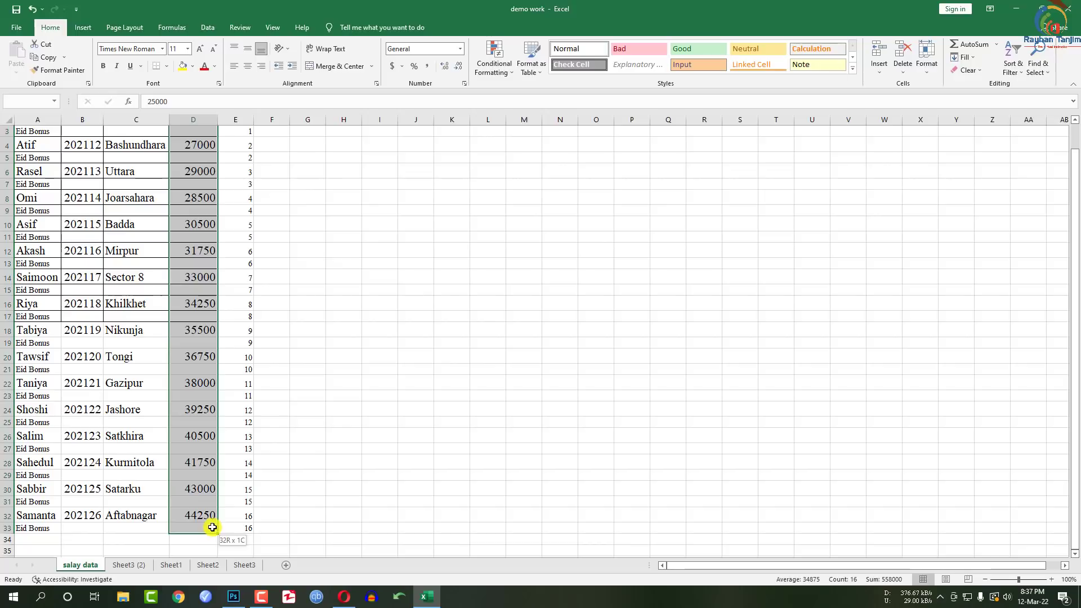
pyautogui.scroll(1, 184, 405)
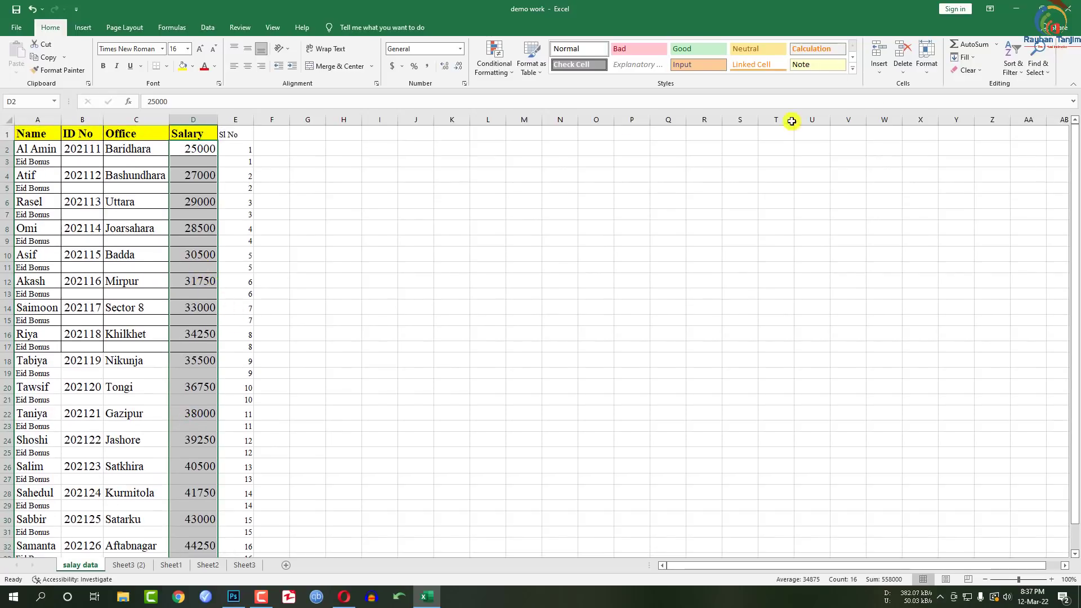
pyautogui.click(1047, 76)
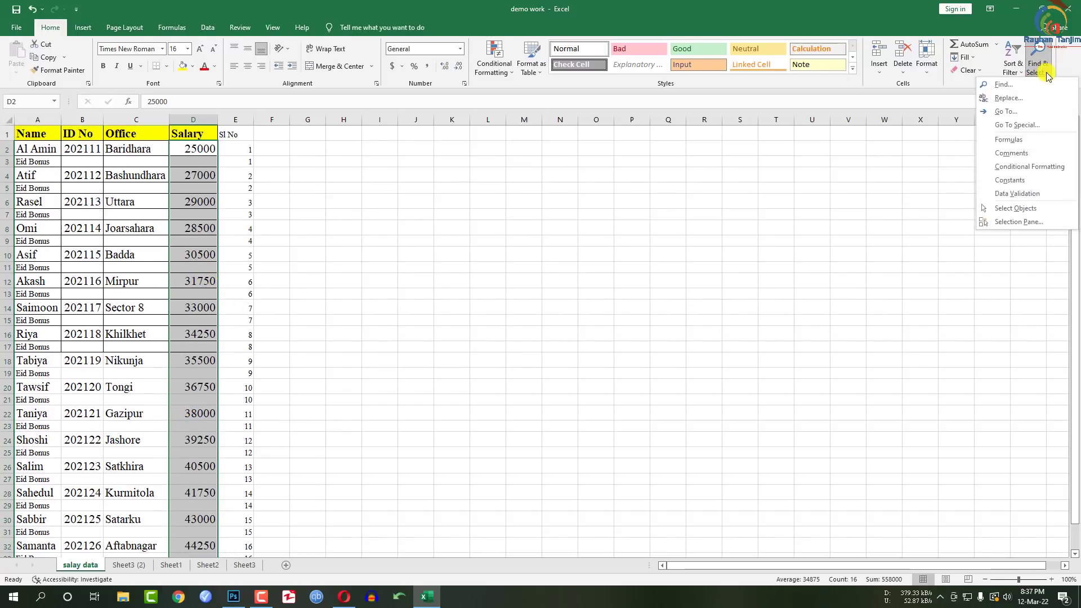
pyautogui.click(1008, 116)
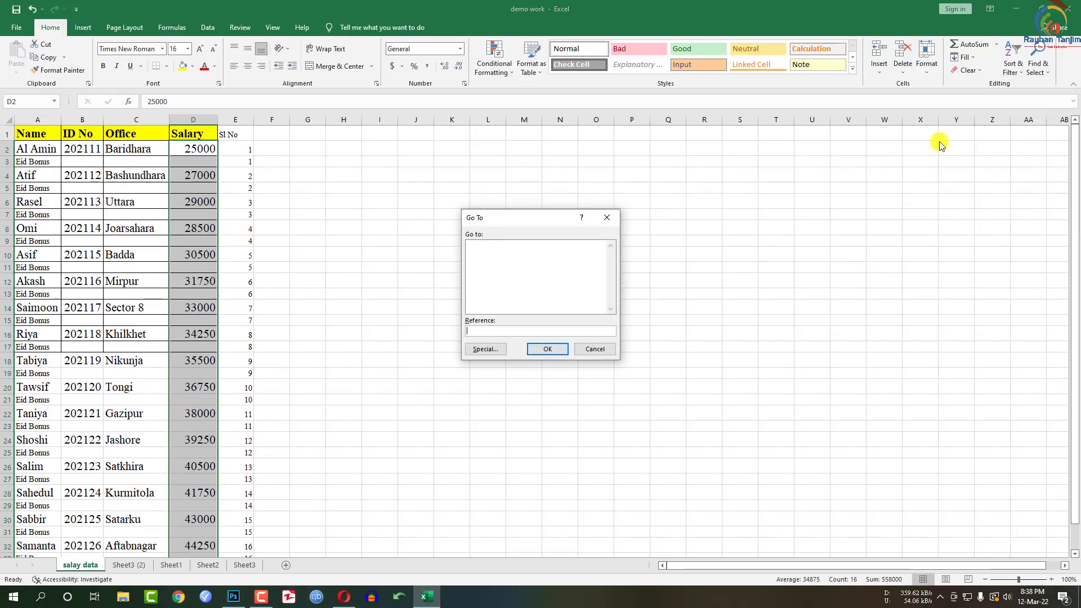
pyautogui.click(423, 416)
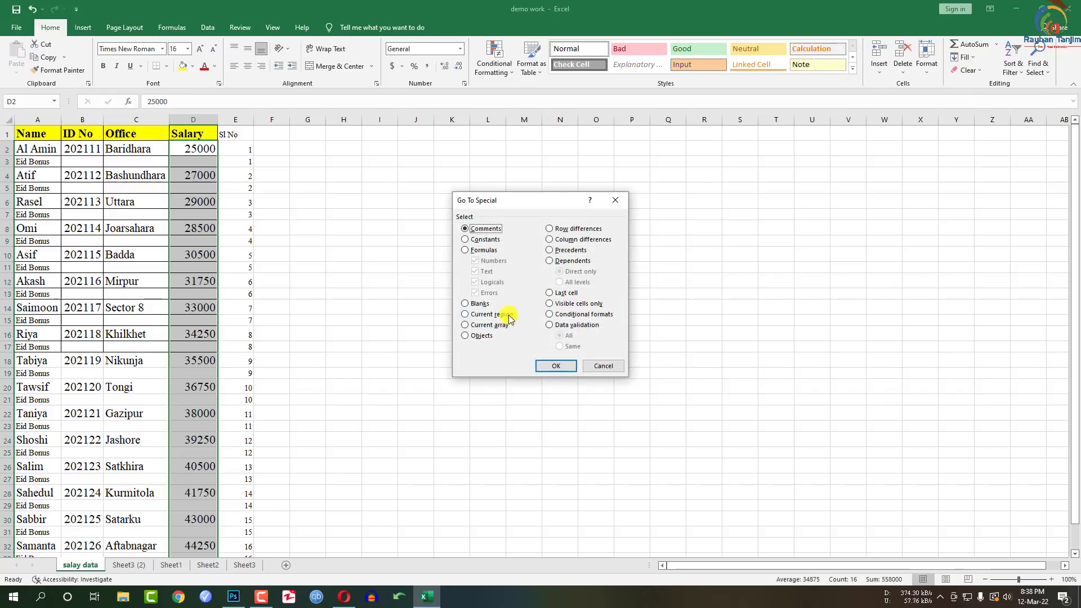
pyautogui.click(559, 369)
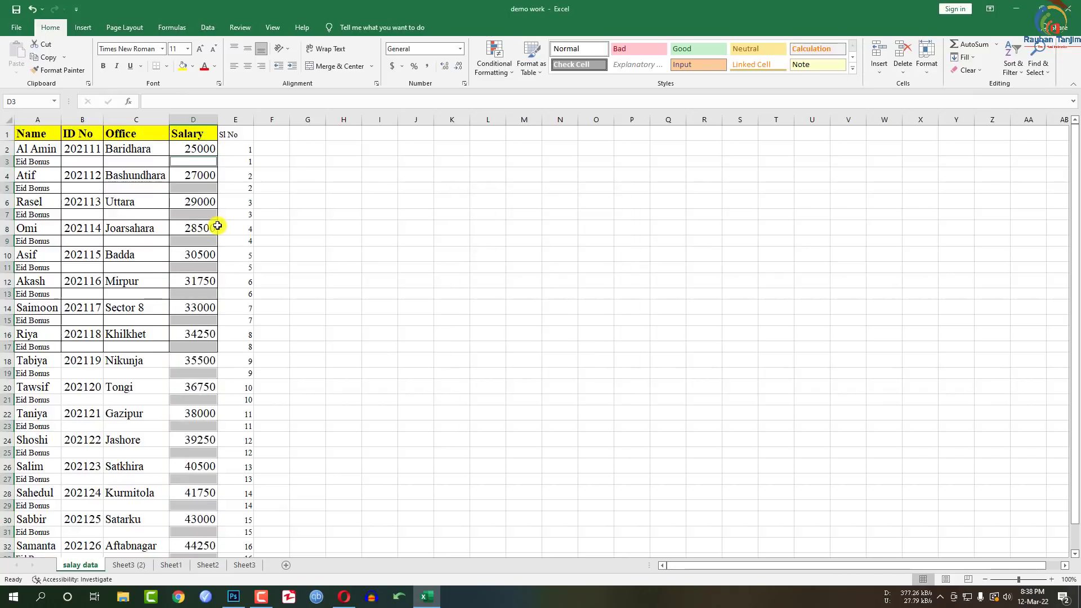
pyautogui.write('=')
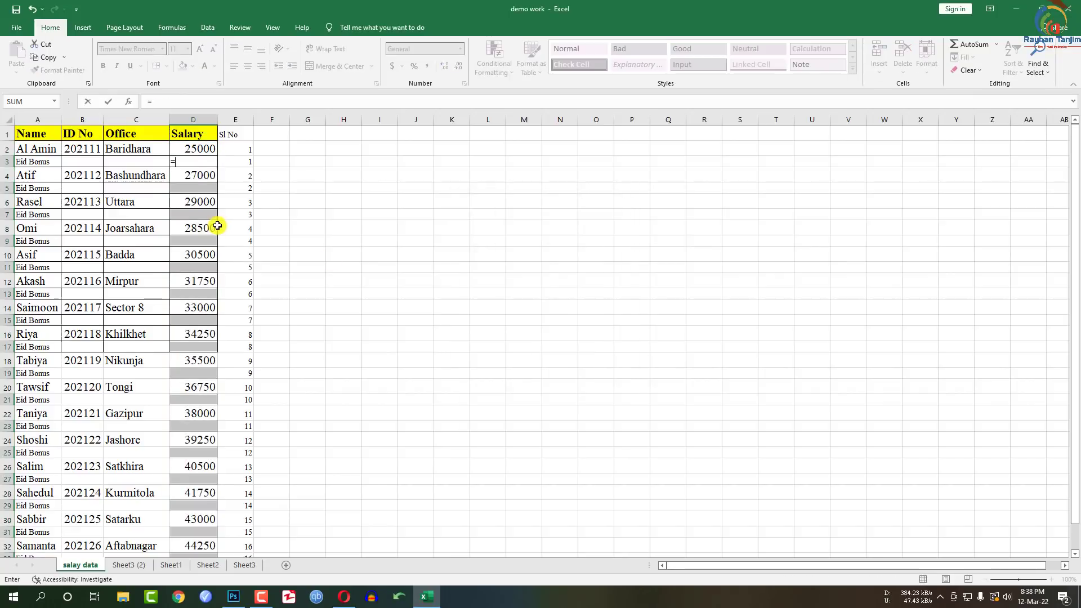
pyautogui.click(193, 149)
pyautogui.write('*')
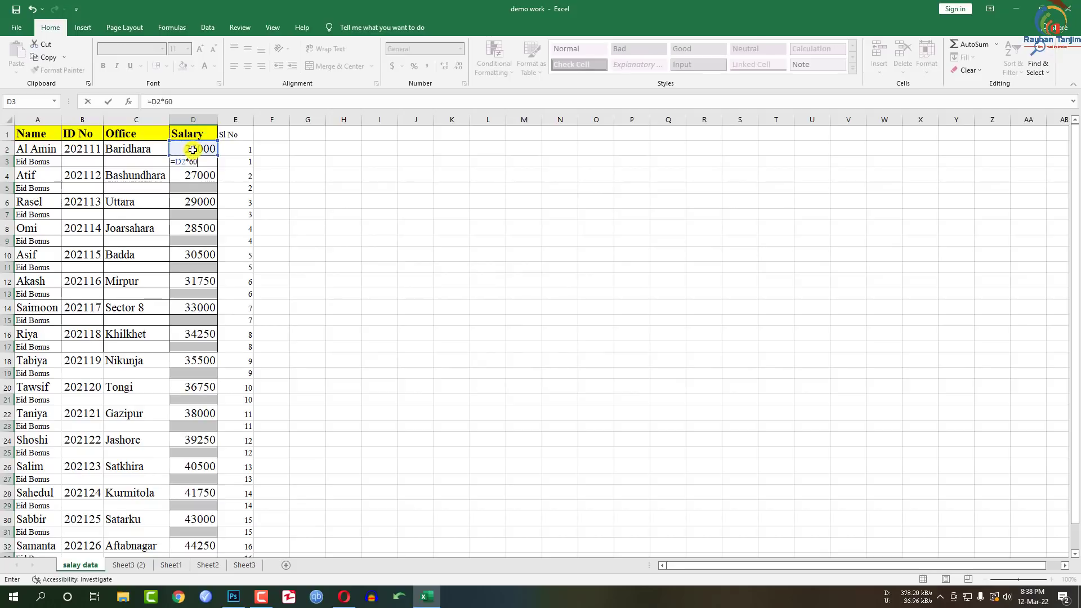
pyautogui.hotkey('ctrl', 'Return')
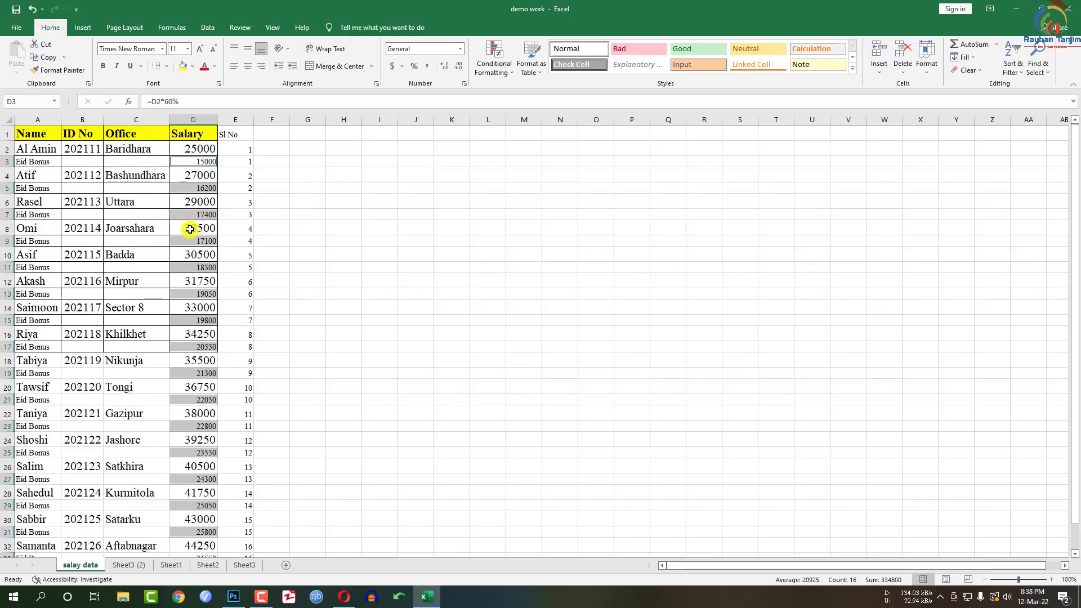
# Step: Number the cells E34:E49 below the existing serial numbers from 1 to 16 as a filled series
pyautogui.scroll(-4, 236, 331)
pyautogui.scroll(4, 236, 331)
pyautogui.scroll(-4, 256, 376)
pyautogui.scroll(4, 255, 374)
pyautogui.scroll(-5, 272, 353)
pyautogui.click(248, 367)
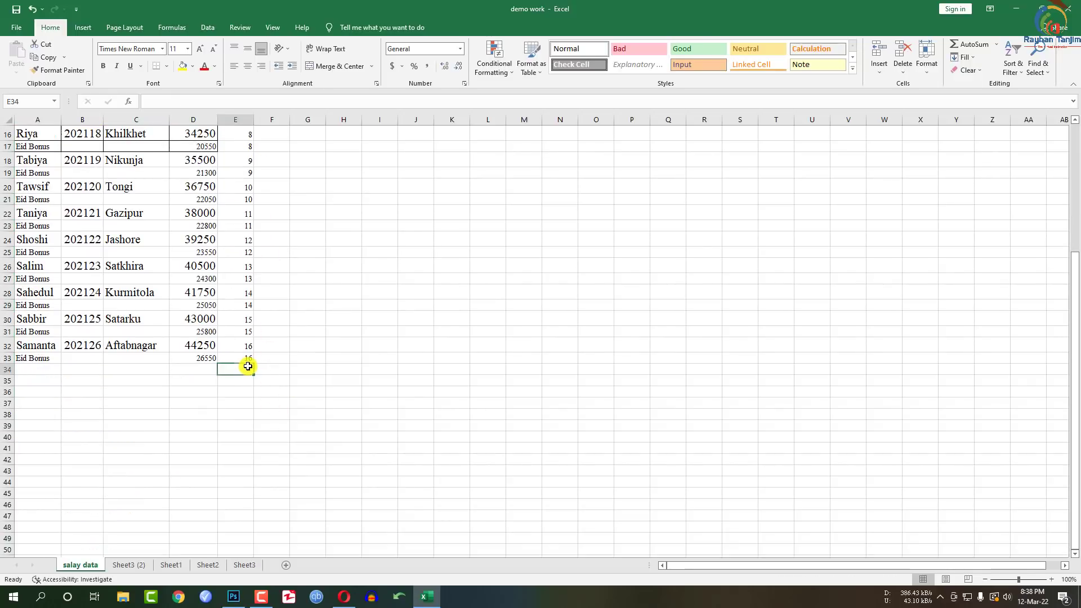
pyautogui.write('1')
pyautogui.press('Return')
pyautogui.write('2')
pyautogui.moveTo(248, 369); pyautogui.dragTo(242, 413)
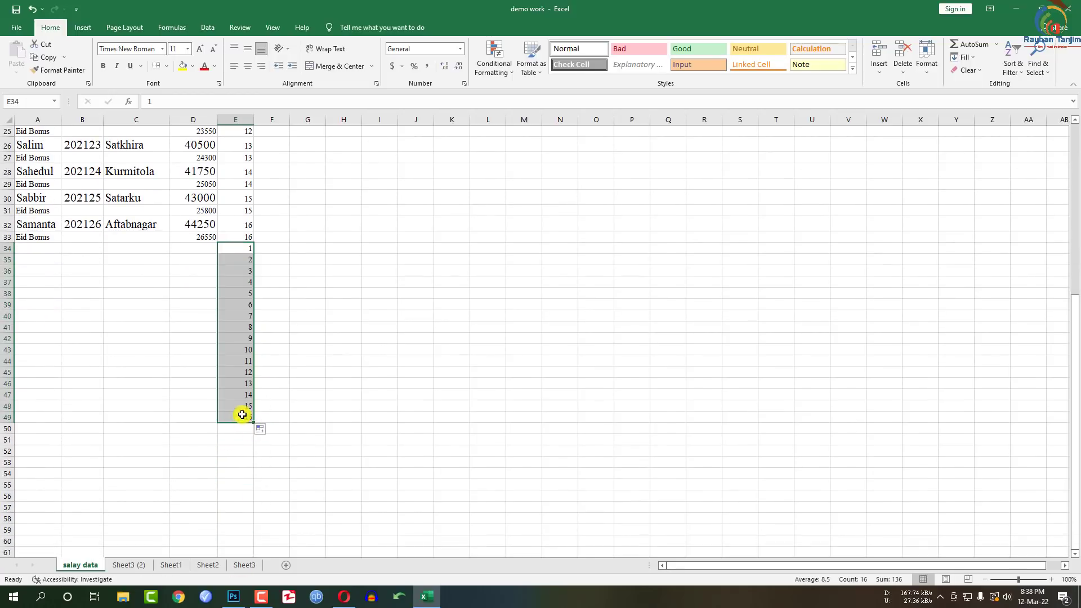
# Step: Custom-sort A1:E49 by the Sl No column on cell values, smallest to largest, with headers
pyautogui.scroll(2, 234, 432)
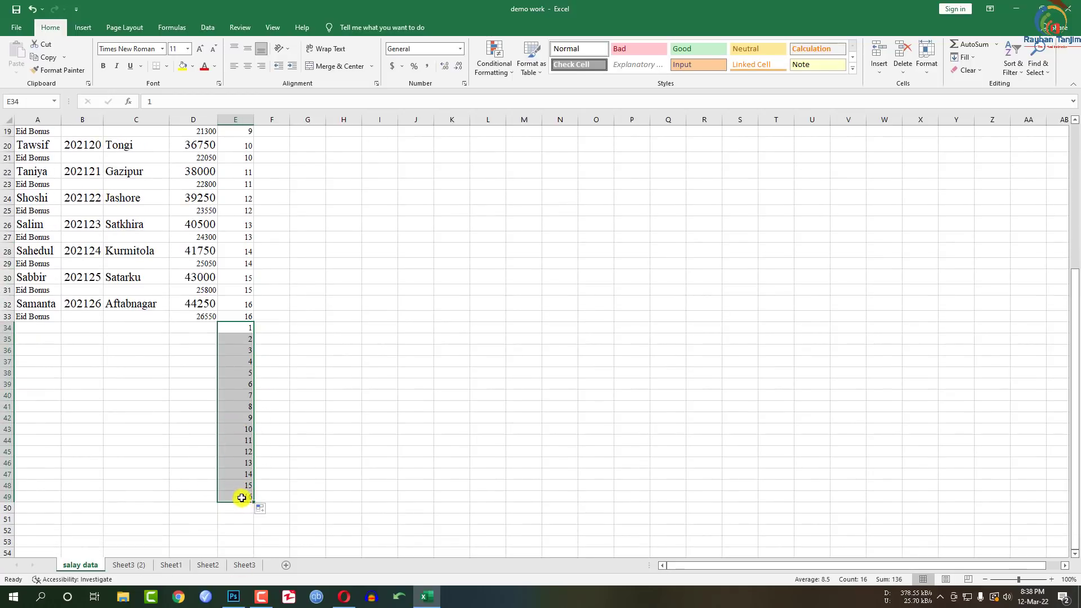
pyautogui.moveTo(242, 498); pyautogui.dragTo(31, 141)
pyautogui.rightClick(33, 149)
pyautogui.moveTo(84, 328)
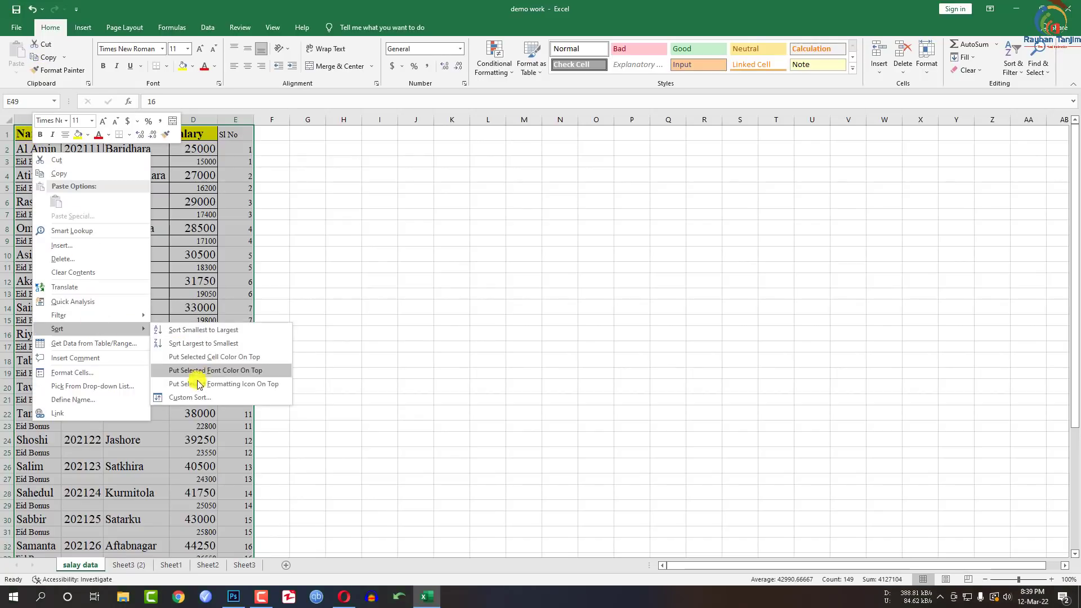
pyautogui.click(186, 397)
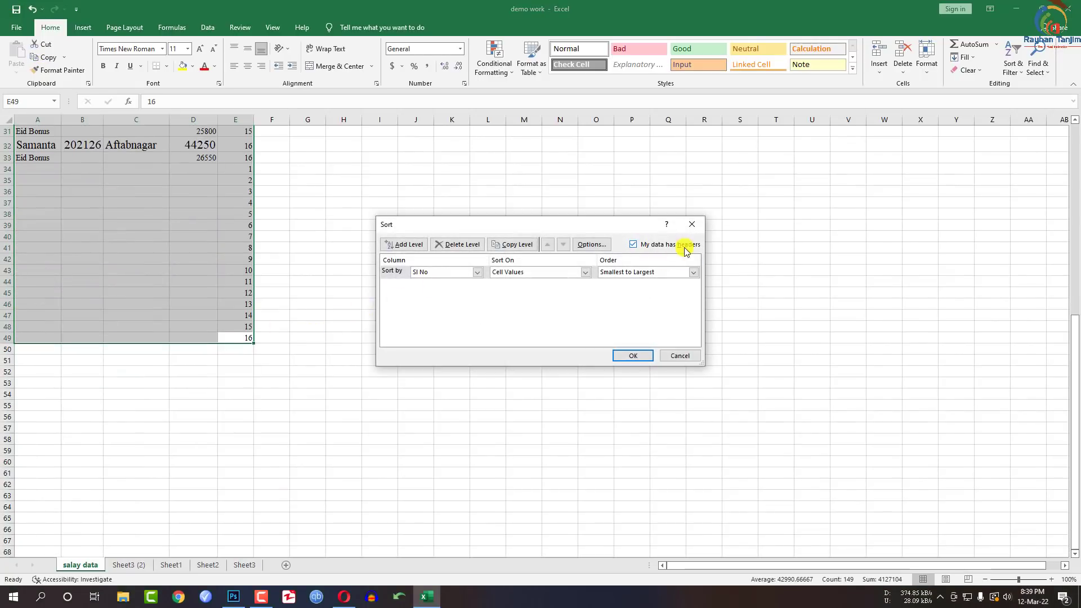
pyautogui.click(633, 355)
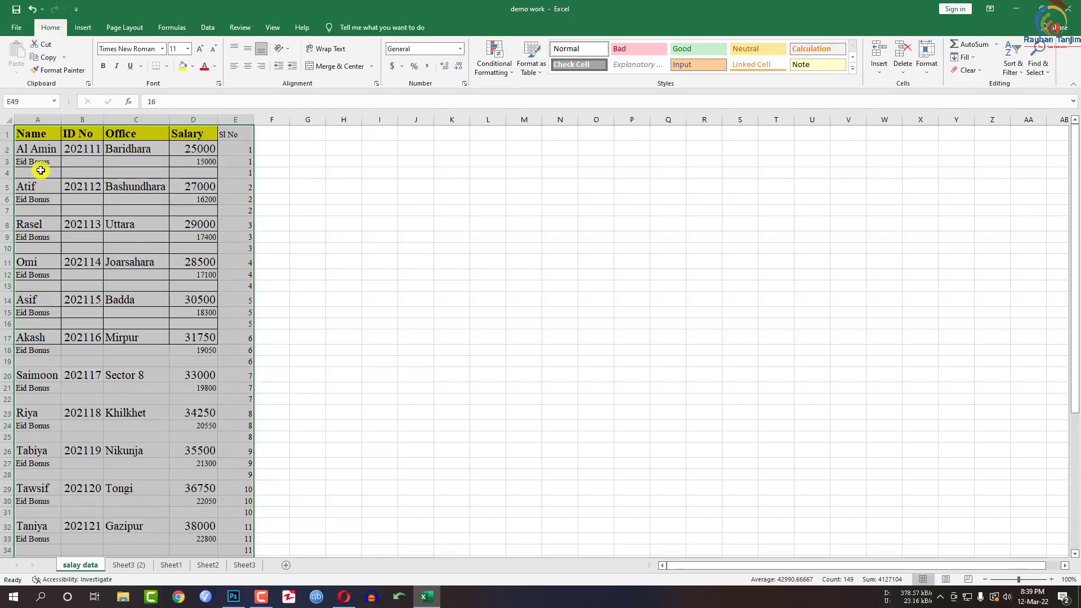
# Step: Select only the blank cells in A2:A49 with Go To Special and fill them all with Total Tk
pyautogui.moveTo(34, 149); pyautogui.dragTo(28, 550)
pyautogui.moveTo(51, 598); pyautogui.dragTo(50, 532)
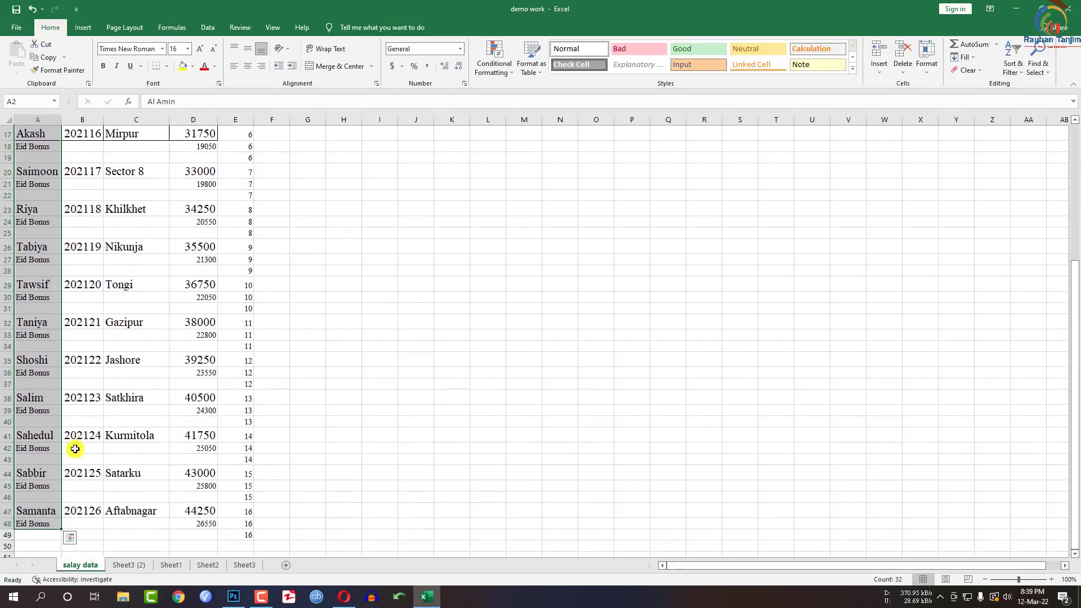
pyautogui.scroll(5, 75, 311)
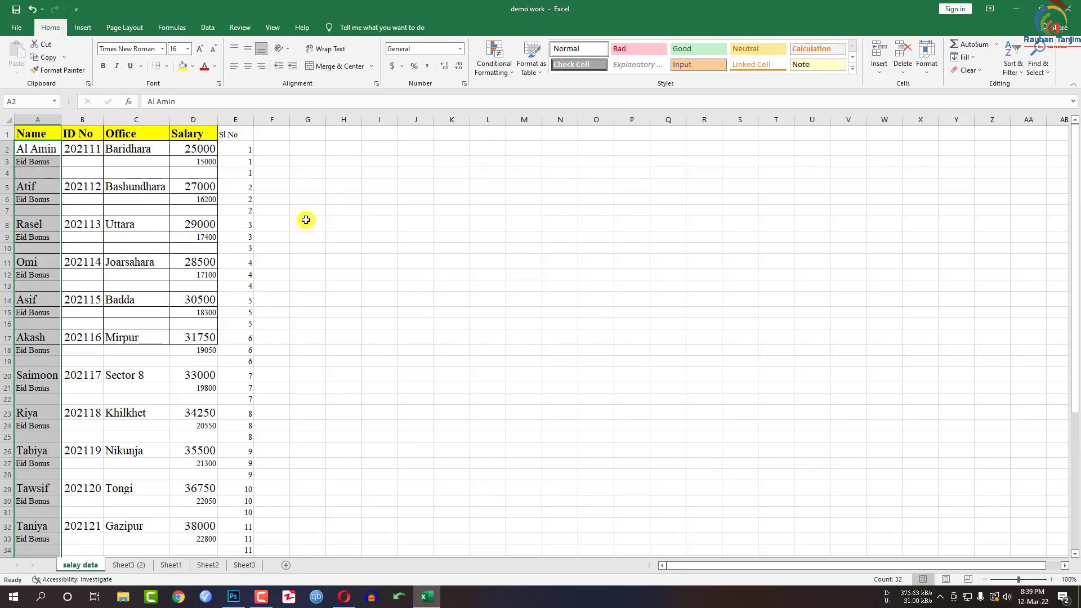
pyautogui.click(1038, 76)
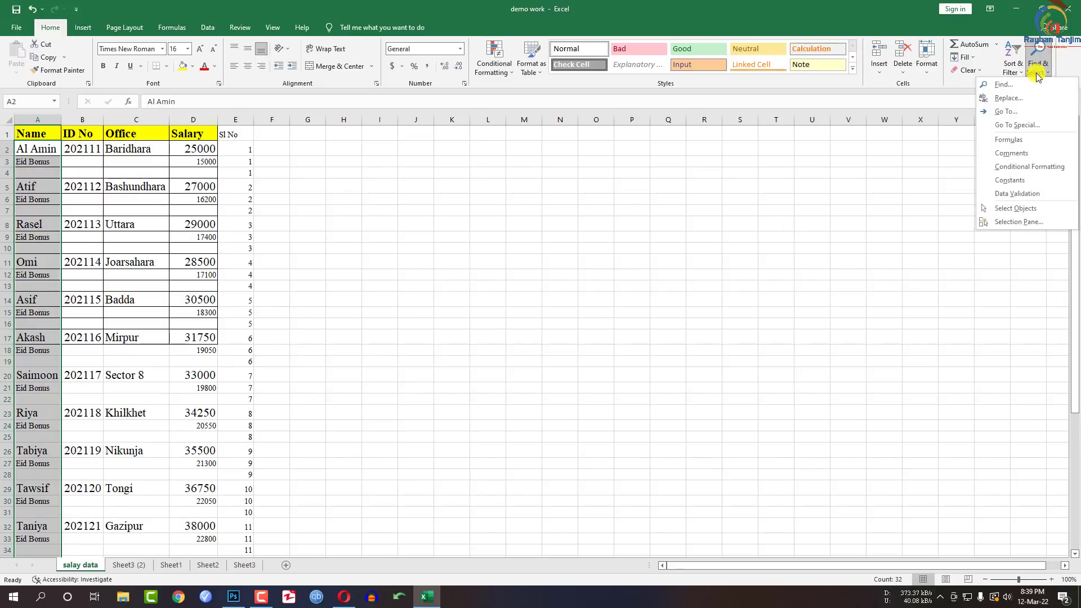
pyautogui.click(1017, 115)
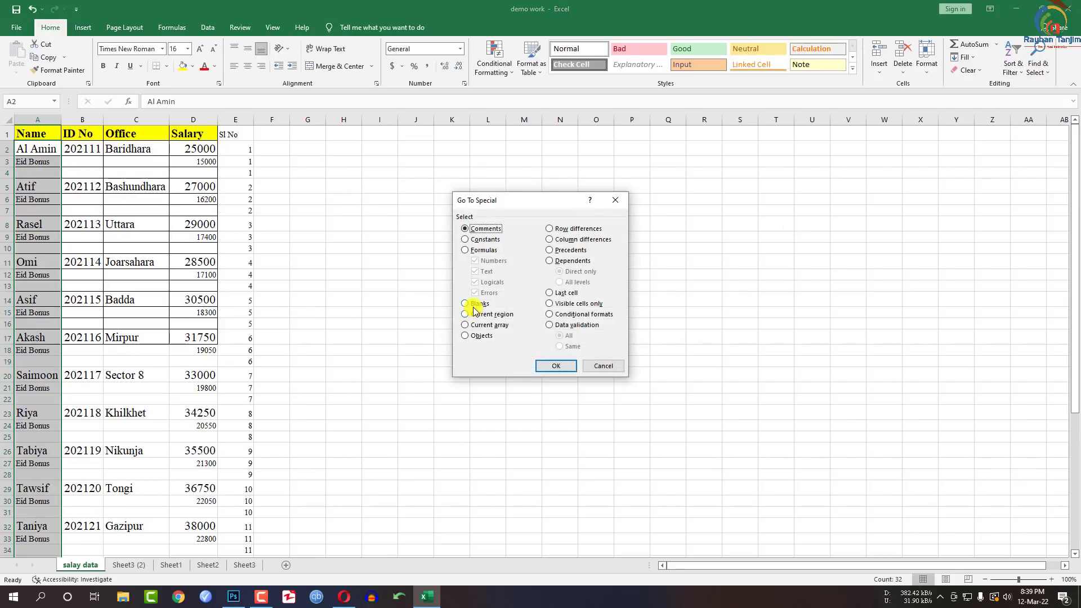
pyautogui.click(465, 303)
pyautogui.click(556, 366)
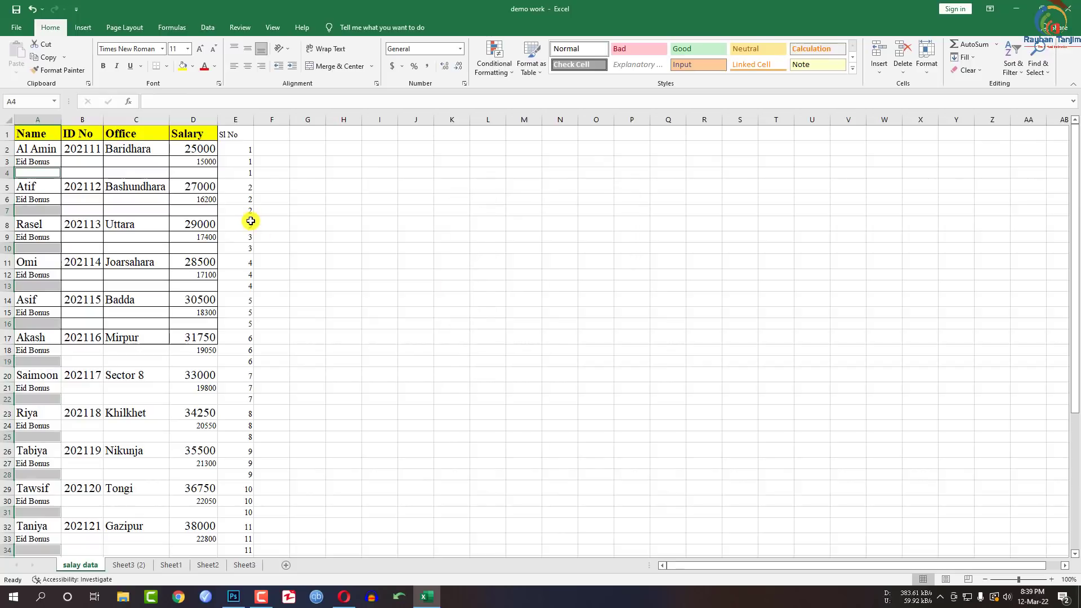
pyautogui.write('Total Tk')
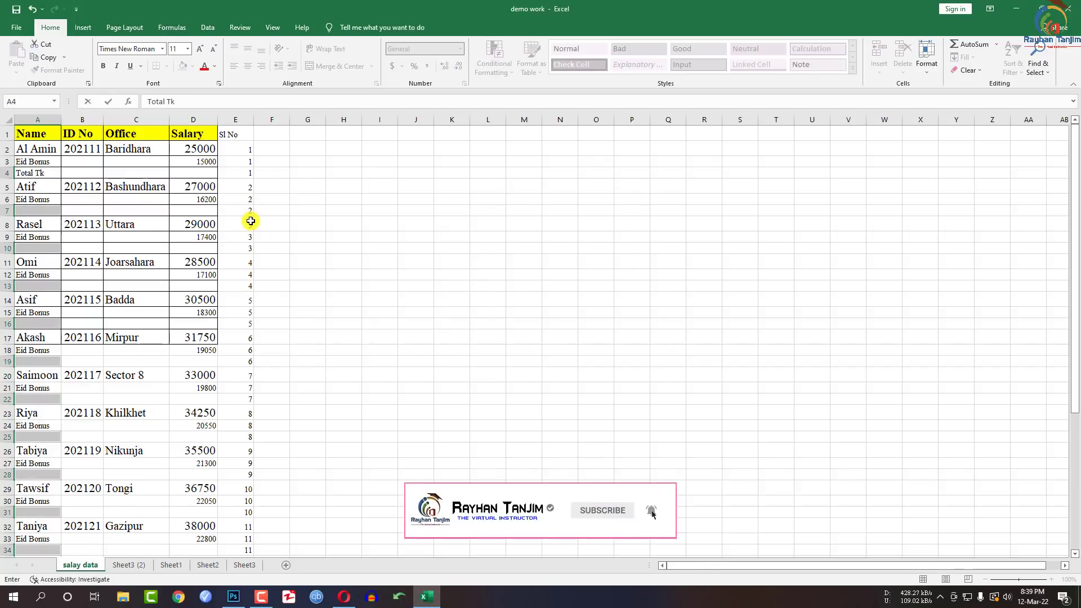
pyautogui.hotkey('ctrl', 'Return')
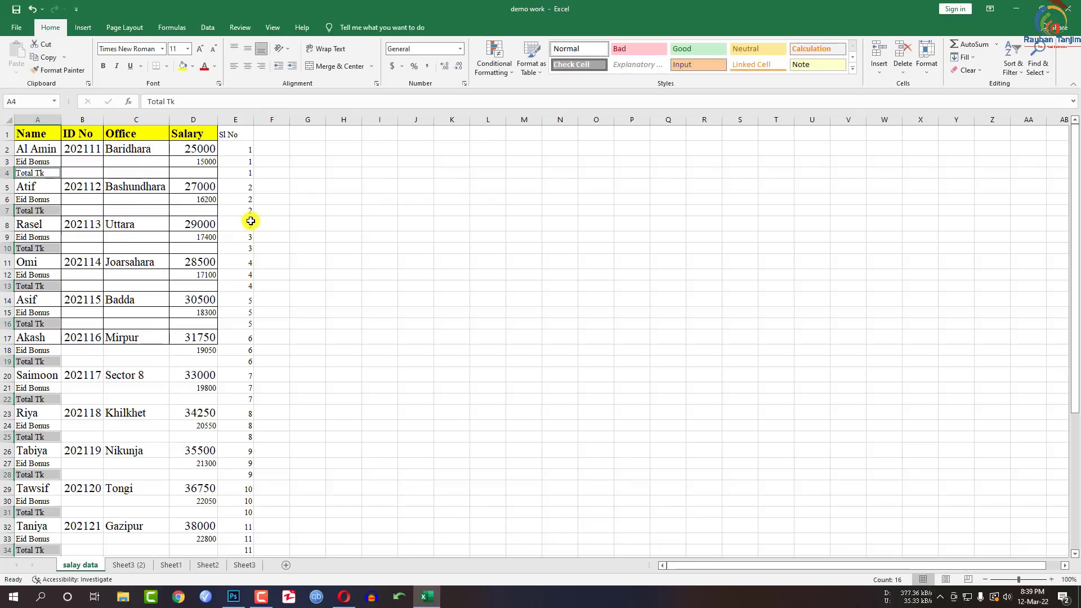
# Step: Select only the blank cells in the salary range D2:D49 with Go To Special
pyautogui.click(206, 149)
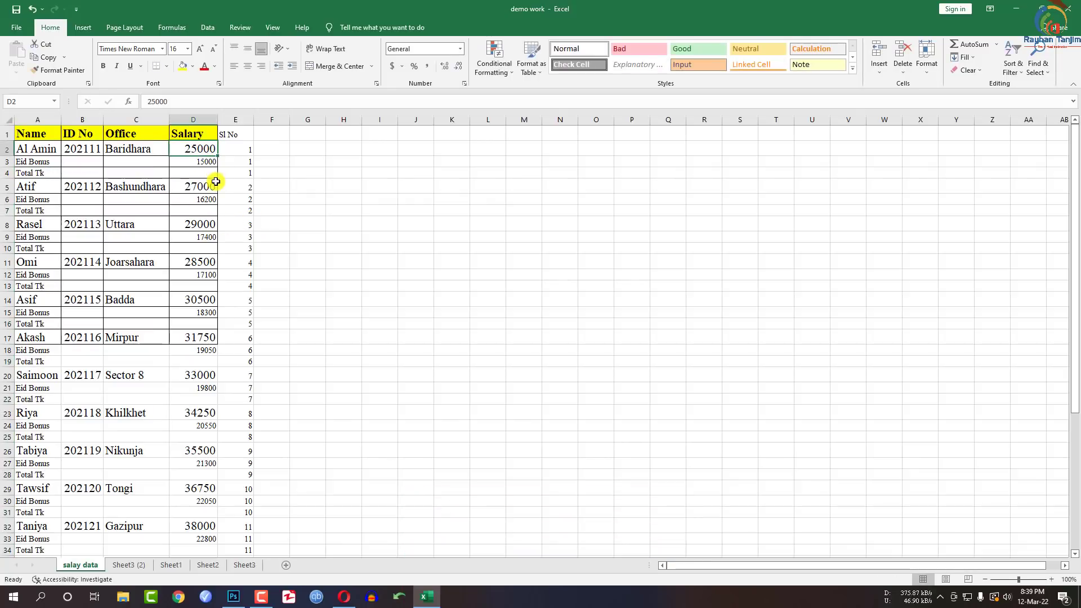
pyautogui.hotkey('shift', 'Down')
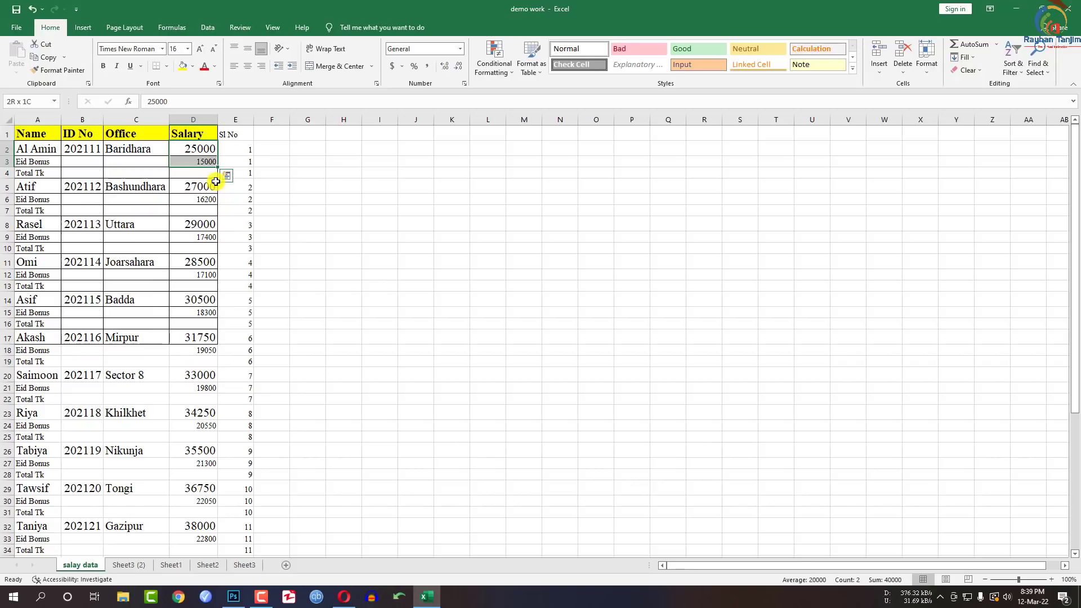
pyautogui.hotkey('ctrl', 'shift', 'Down')
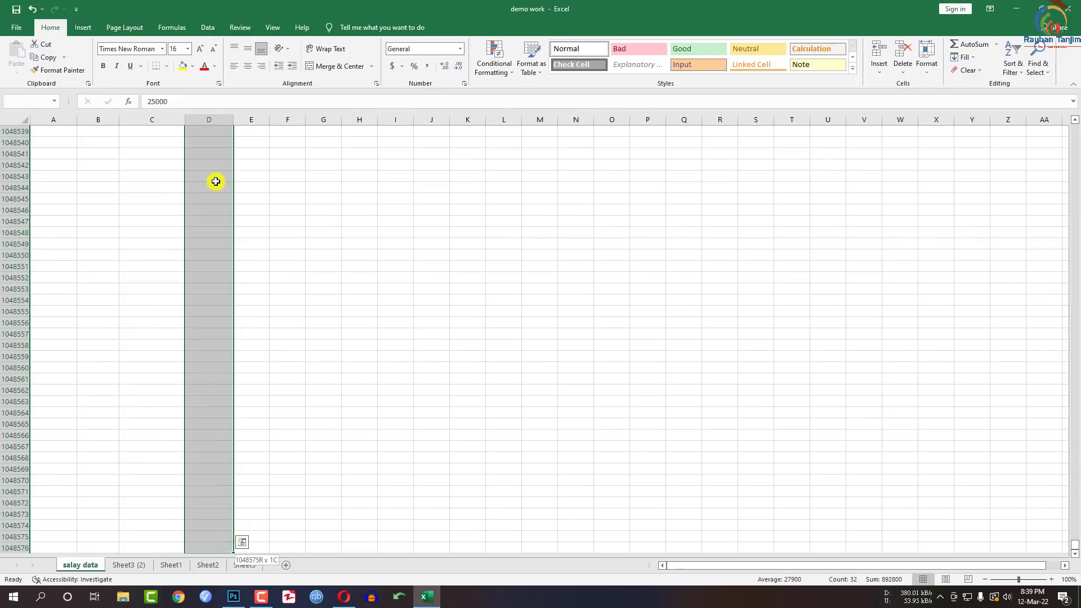
pyautogui.hotkey('ctrl', 'shift', 'Up')
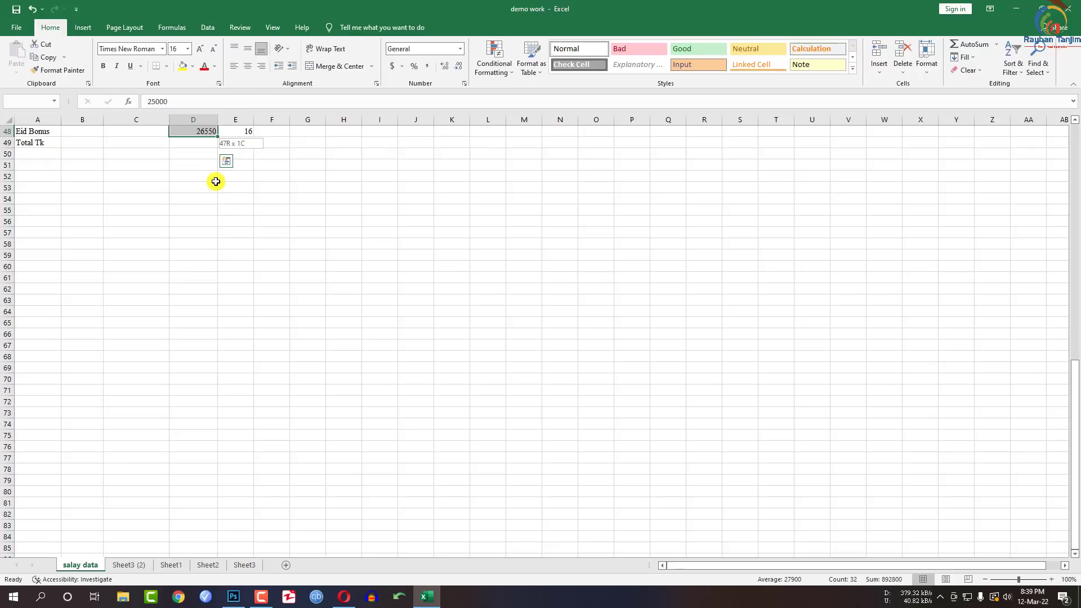
pyautogui.hotkey('shift', 'Down')
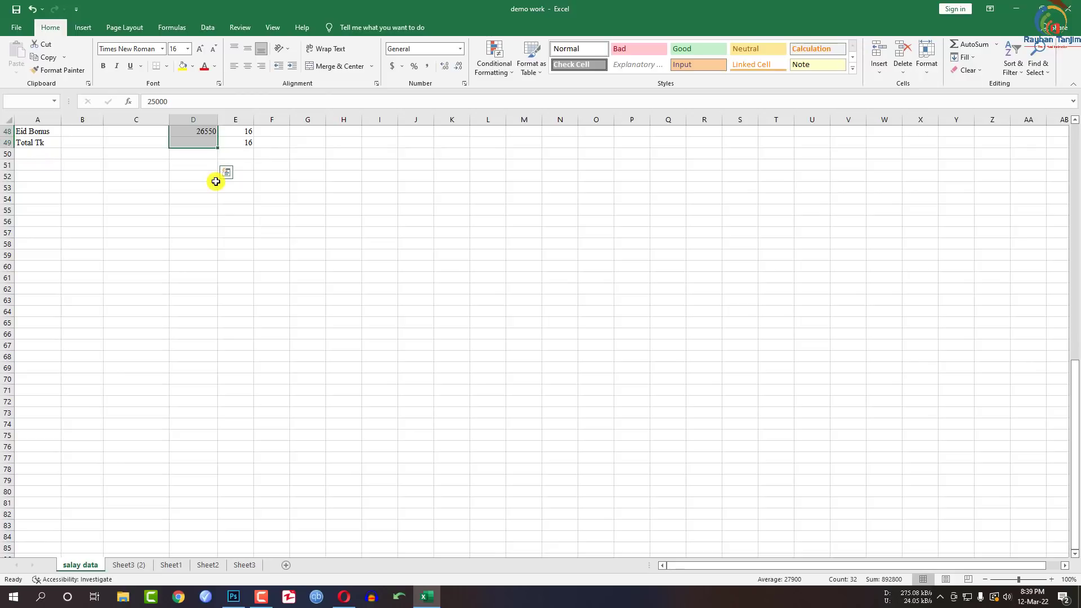
pyautogui.scroll(15, 216, 182)
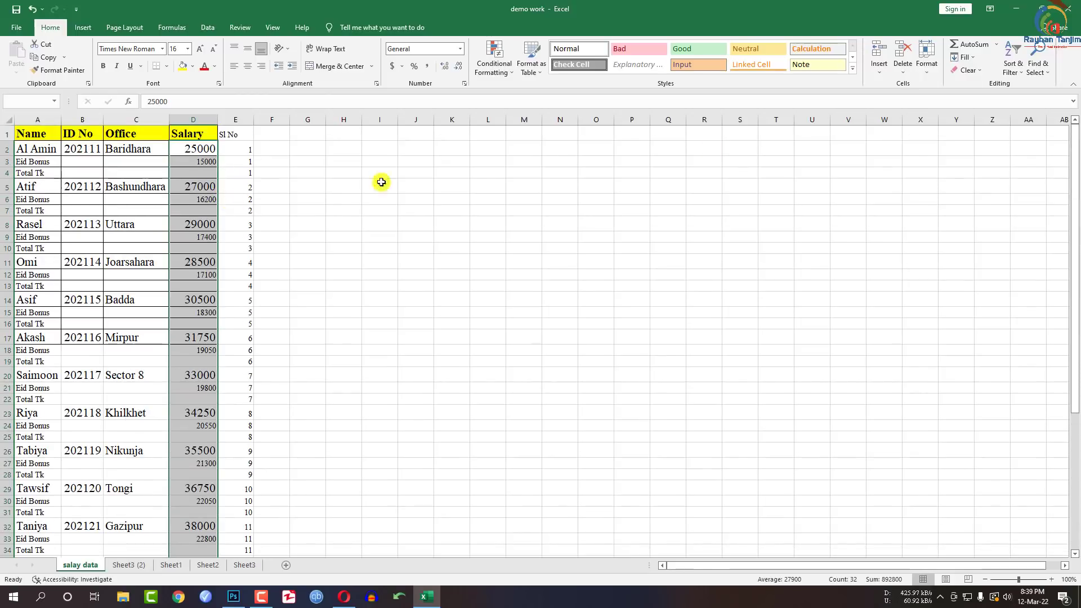
pyautogui.click(1044, 76)
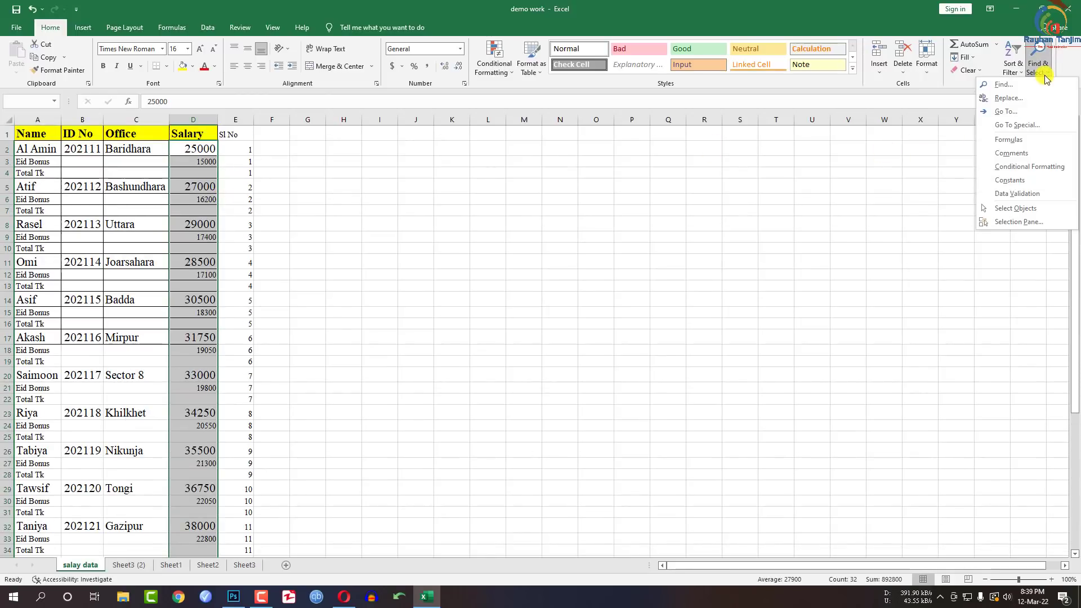
pyautogui.click(1018, 125)
pyautogui.click(470, 305)
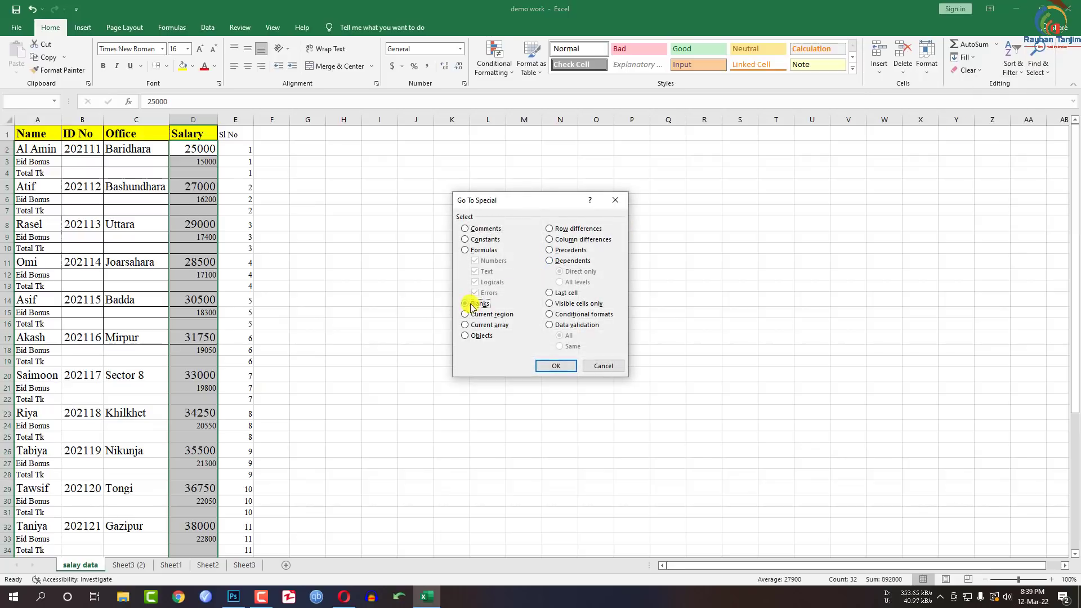
pyautogui.click(554, 366)
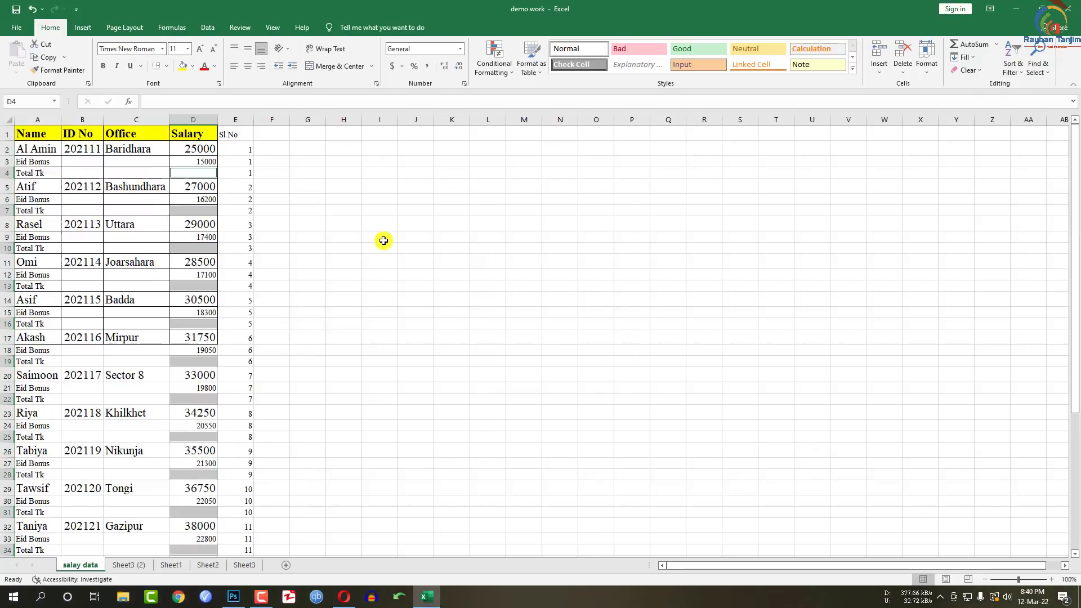
# Step: Fill all the selected blank salary cells at once with the total formula =SUM(D2:D3)
pyautogui.write('=')
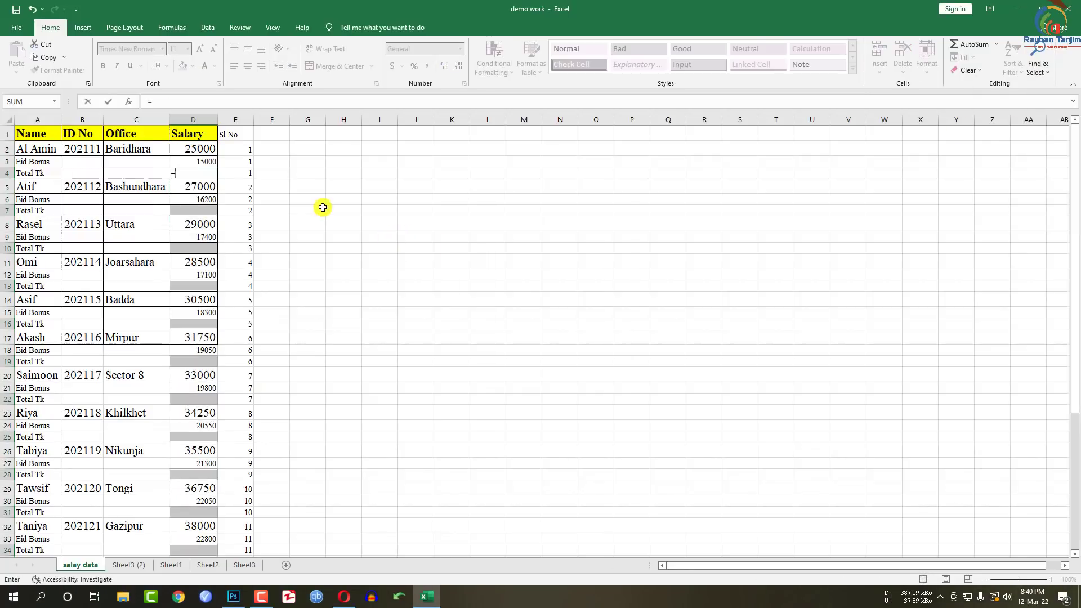
pyautogui.write('sum')
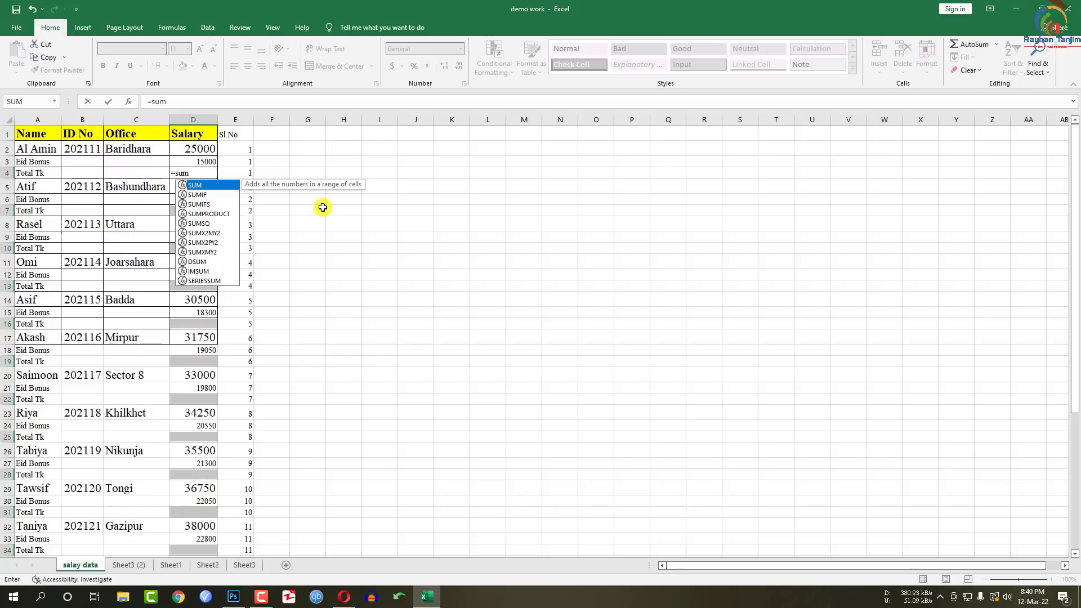
pyautogui.write('(')
pyautogui.click(205, 149)
pyautogui.moveTo(206, 149); pyautogui.dragTo(206, 161)
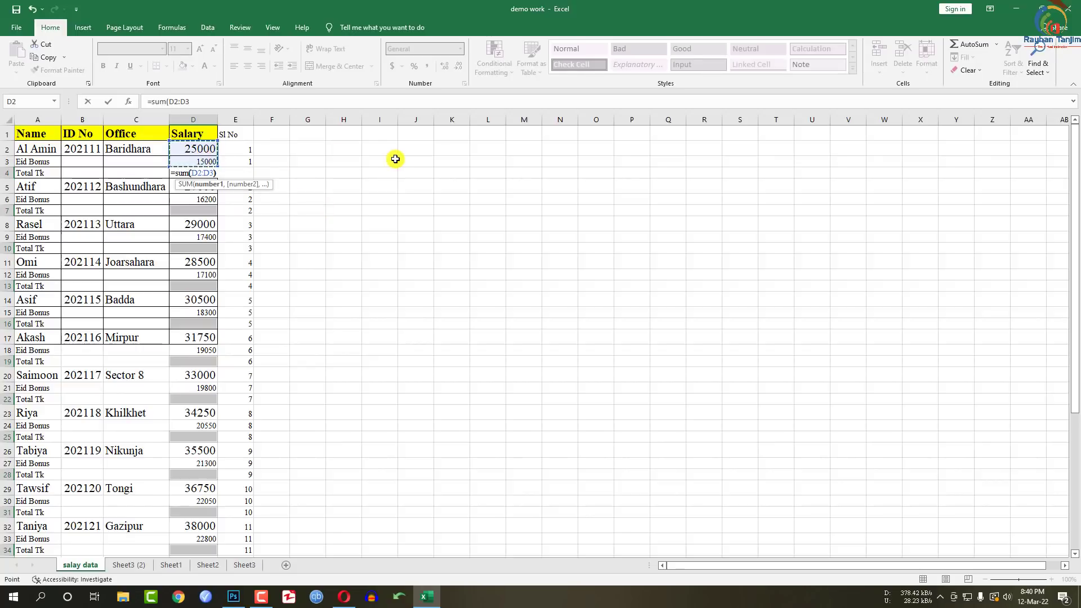
pyautogui.write(')')
pyautogui.hotkey('ctrl', 'Return')
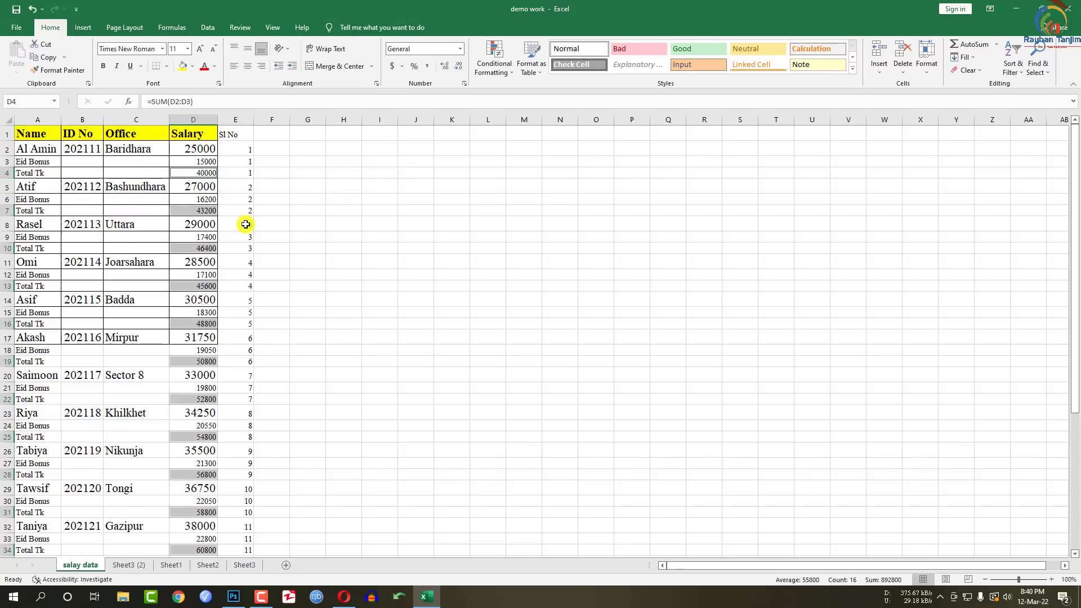
# Step: Enter 1 and 2 in E50 and E51, directly below the existing serial numbers
pyautogui.scroll(-10, 246, 230)
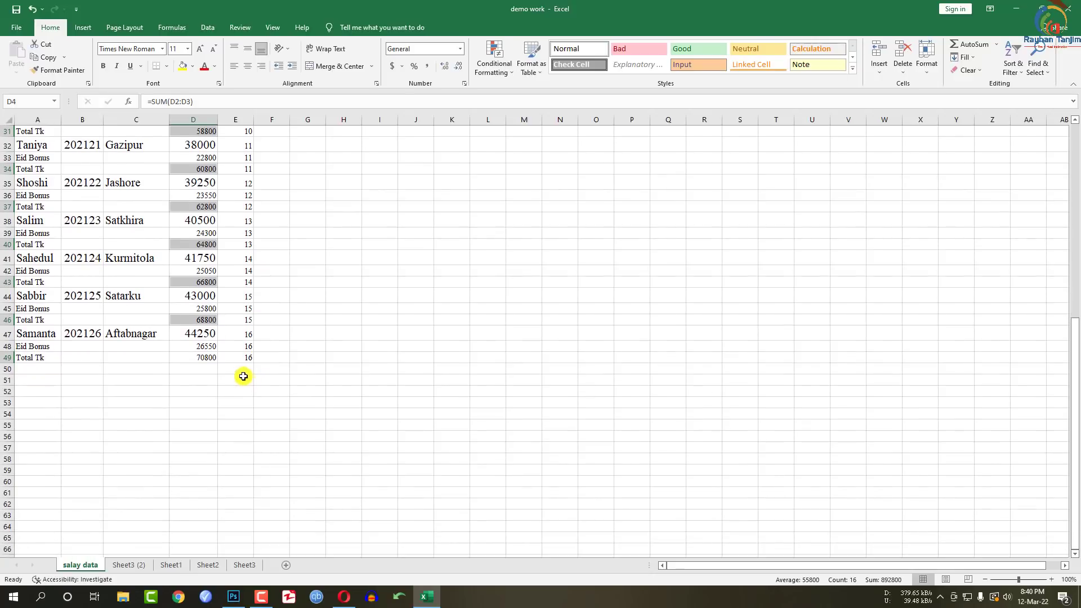
pyautogui.click(241, 371)
pyautogui.scroll(2, 281, 372)
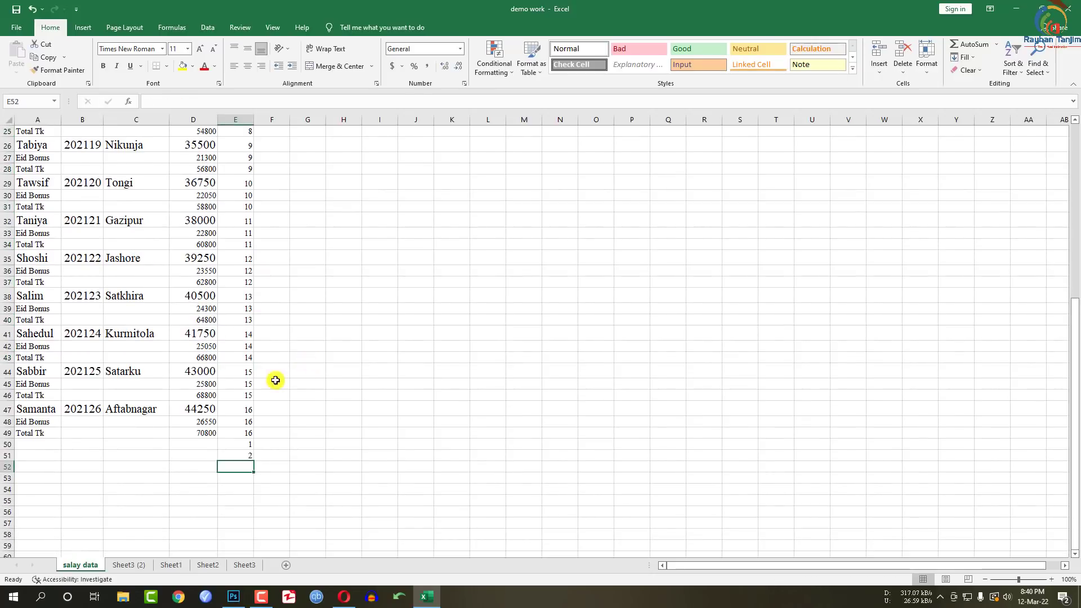
pyautogui.write('1')
pyautogui.press('Return')
pyautogui.write('2')
pyautogui.press('Return')
# Step: Clear E51 and fill a linear series down the column from the 1 in E50, ending at 16
pyautogui.scroll(-1, 277, 411)
pyautogui.moveTo(244, 409)
pyautogui.mouseDown()
pyautogui.moveTo(251, 459)
pyautogui.moveTo(244, 420)
pyautogui.moveTo(253, 423)
pyautogui.mouseUp()
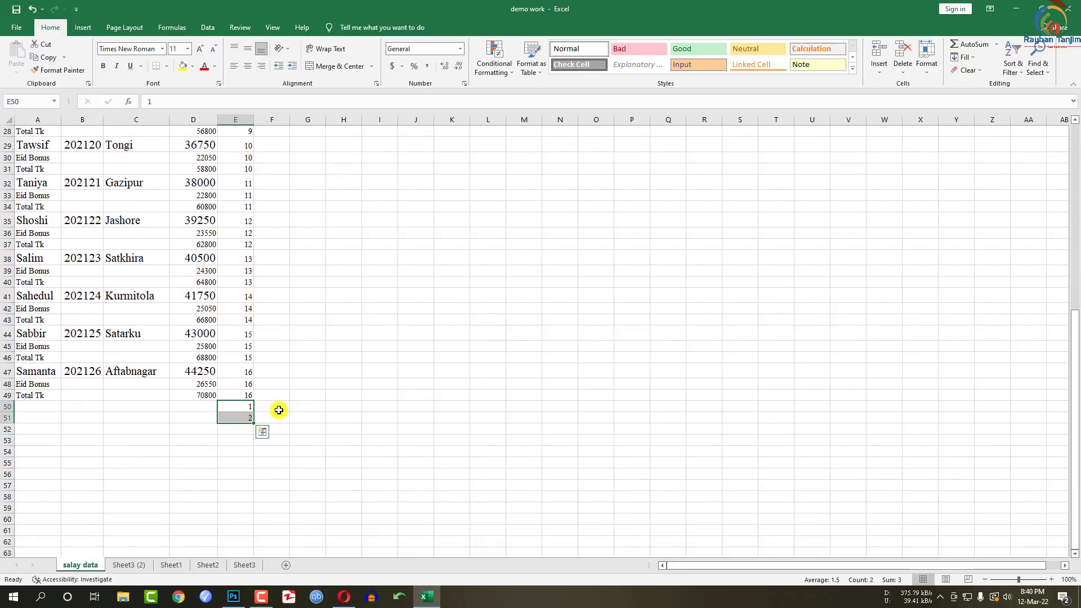
pyautogui.click(243, 421)
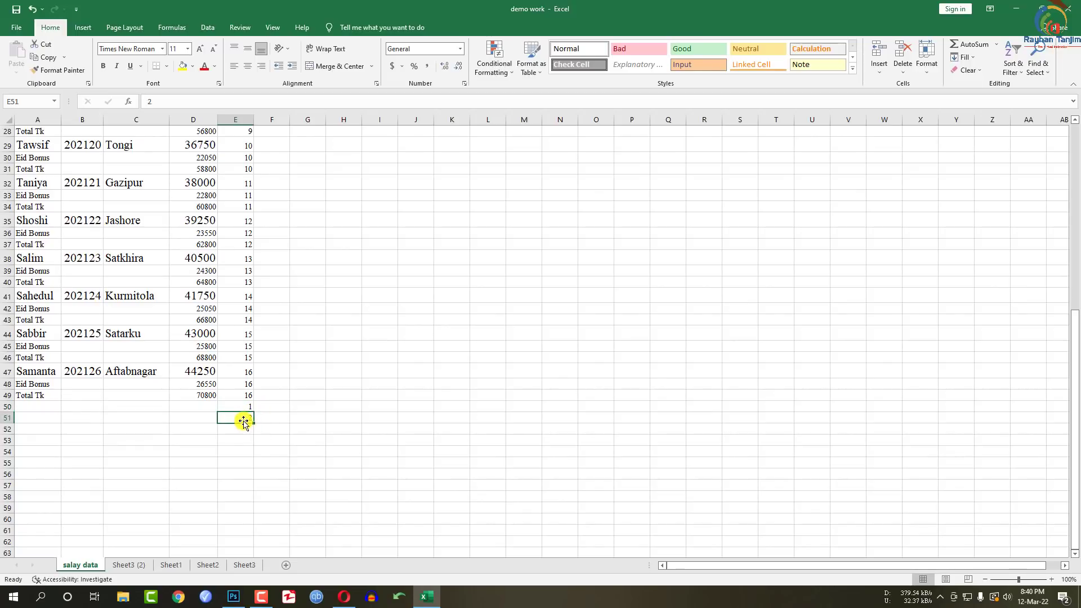
pyautogui.click(243, 407)
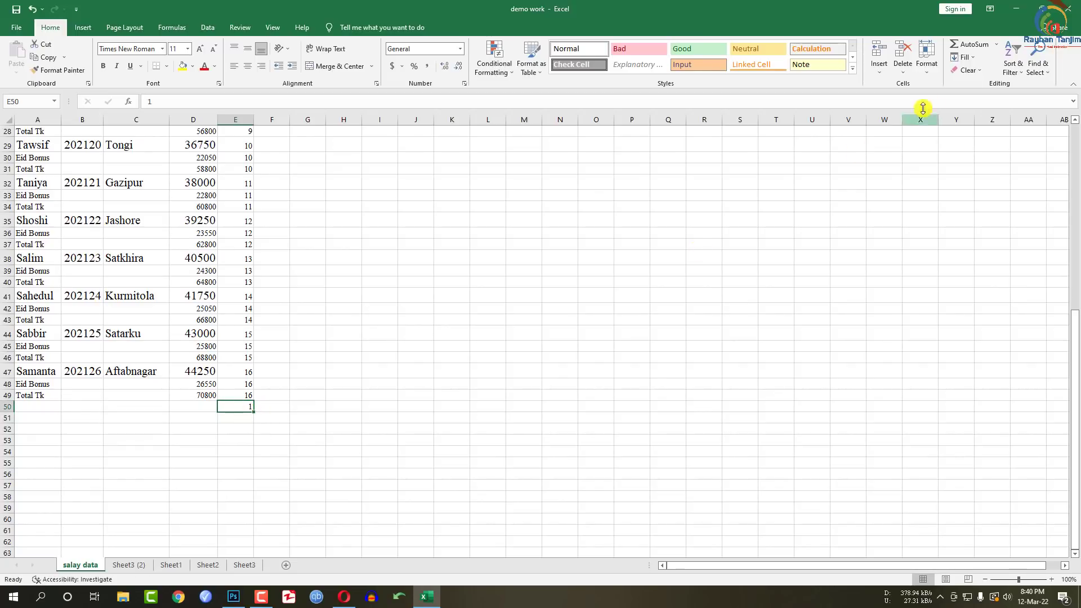
pyautogui.click(964, 57)
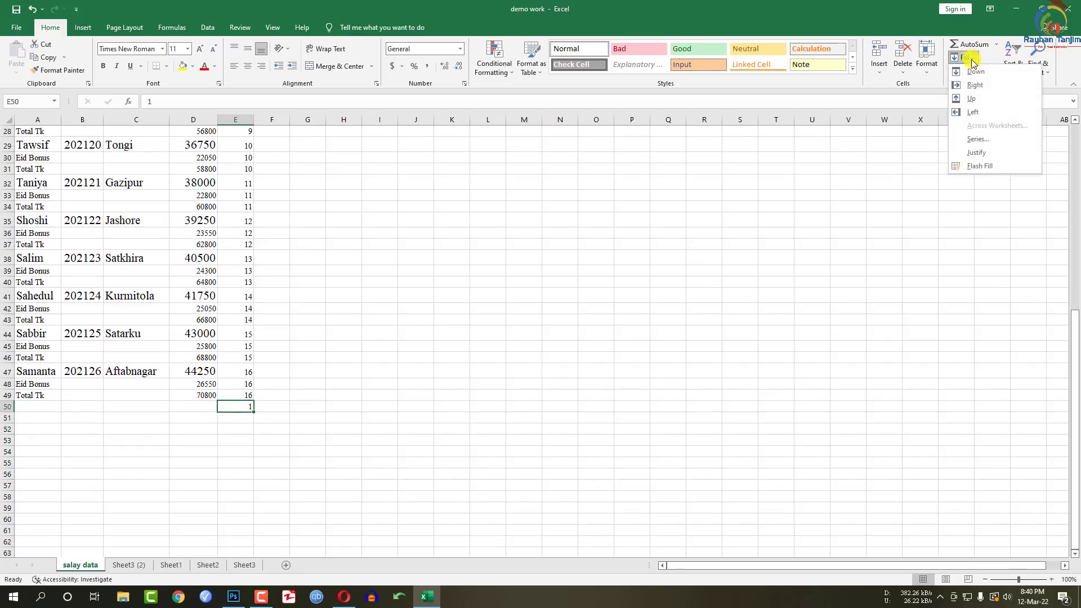
pyautogui.click(979, 139)
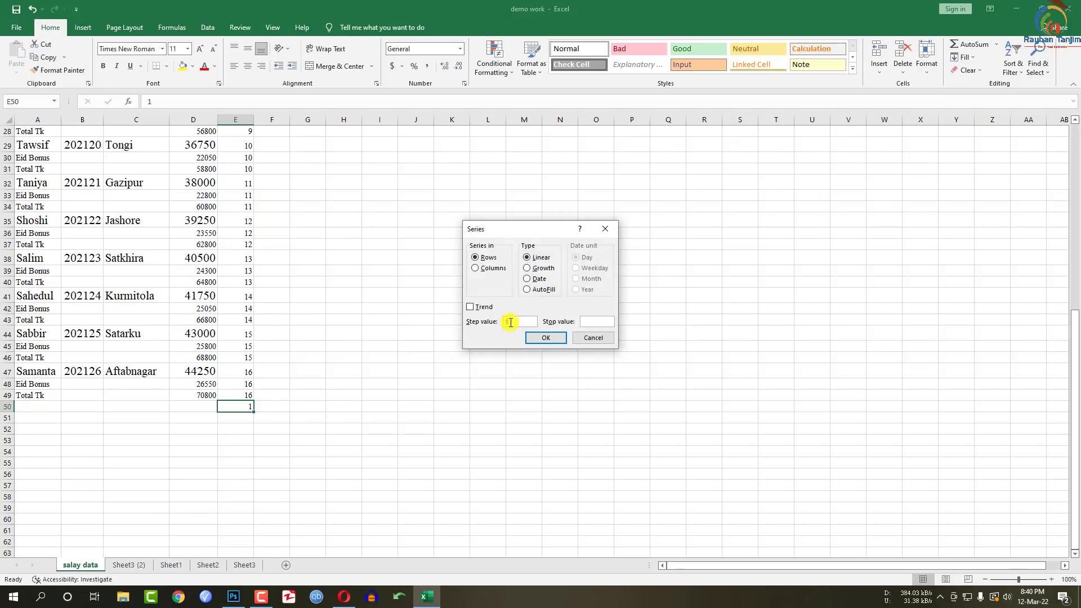
pyautogui.click(475, 268)
pyautogui.click(549, 337)
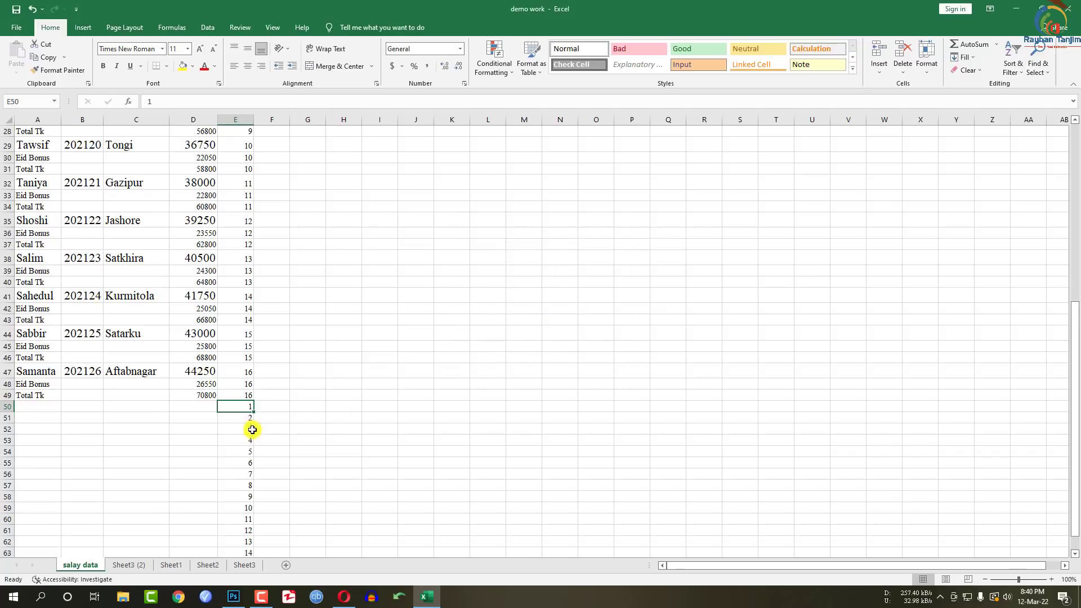
# Step: Custom-sort A2:E65 by the serial number column on cell values, smallest to largest, with the headers option on
pyautogui.scroll(-1, 248, 451)
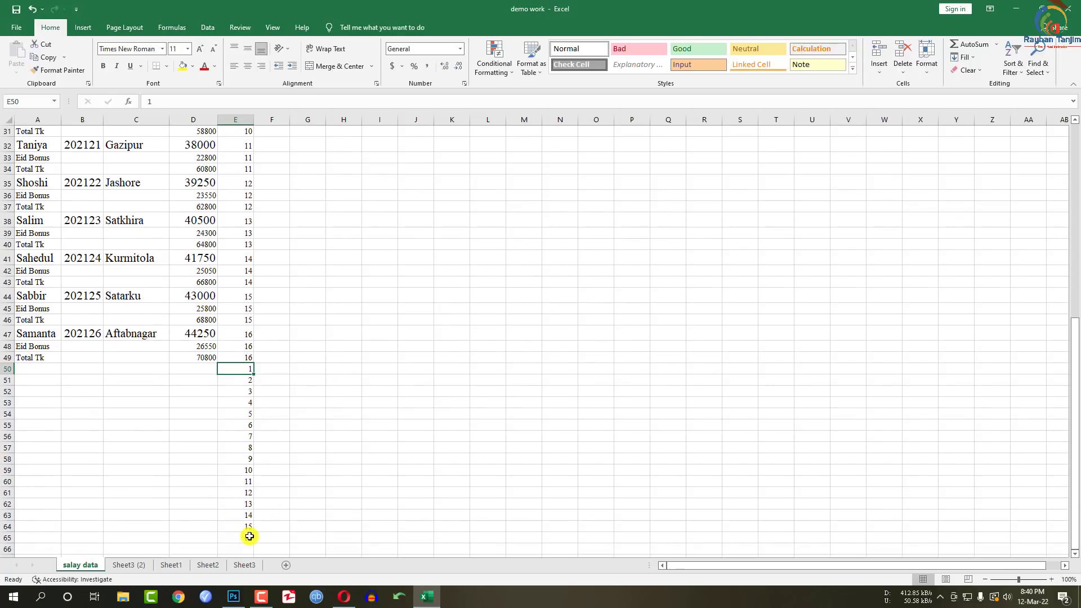
pyautogui.moveTo(248, 538); pyautogui.dragTo(247, 527)
pyautogui.hotkey('ctrl', 'shift', 'Home')
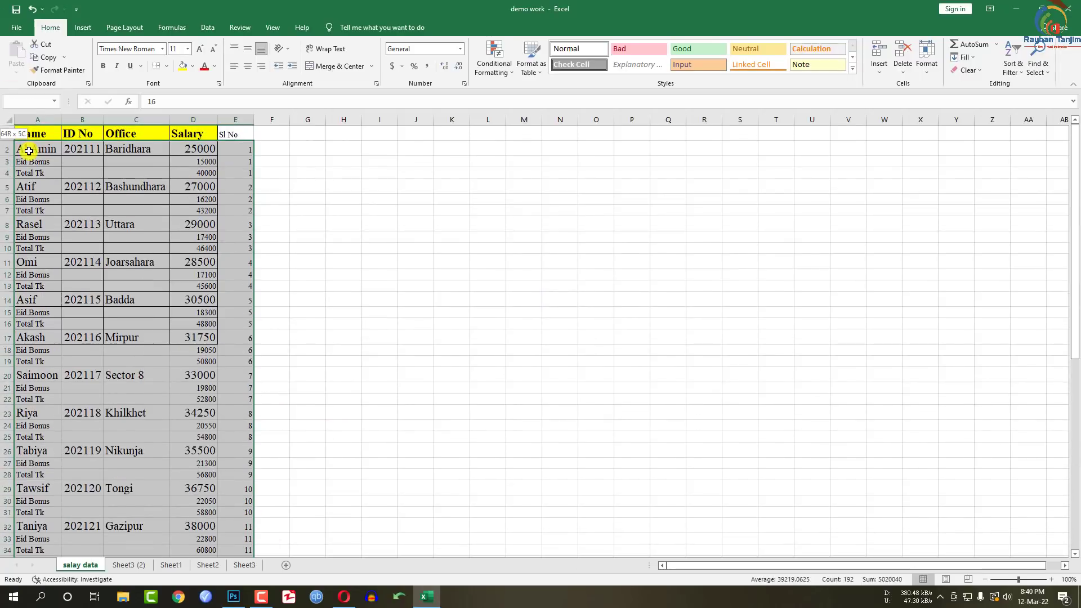
pyautogui.rightClick(85, 160)
pyautogui.moveTo(116, 337)
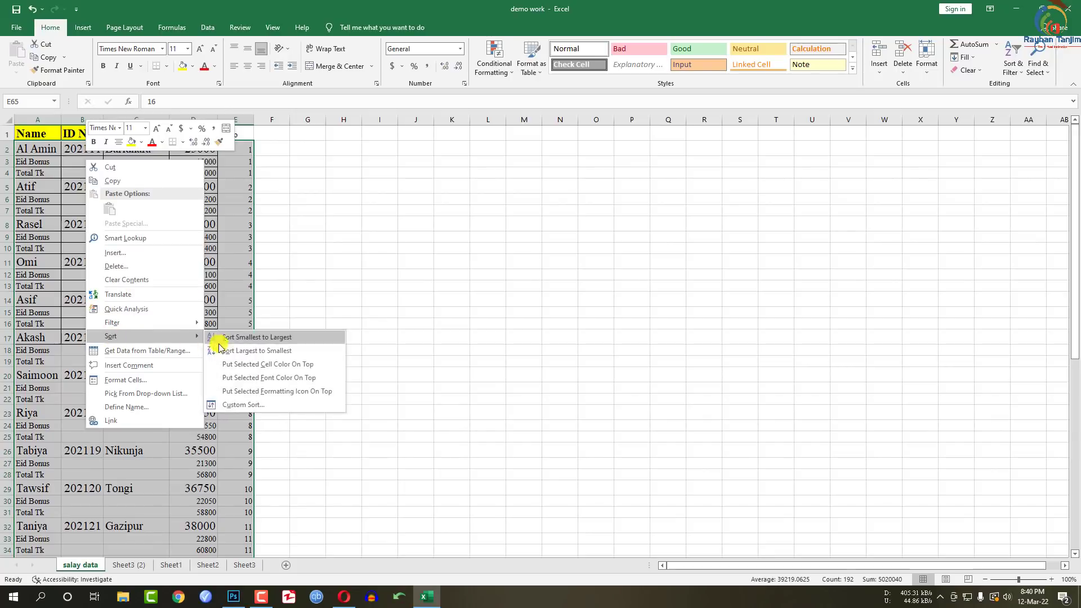
pyautogui.click(242, 405)
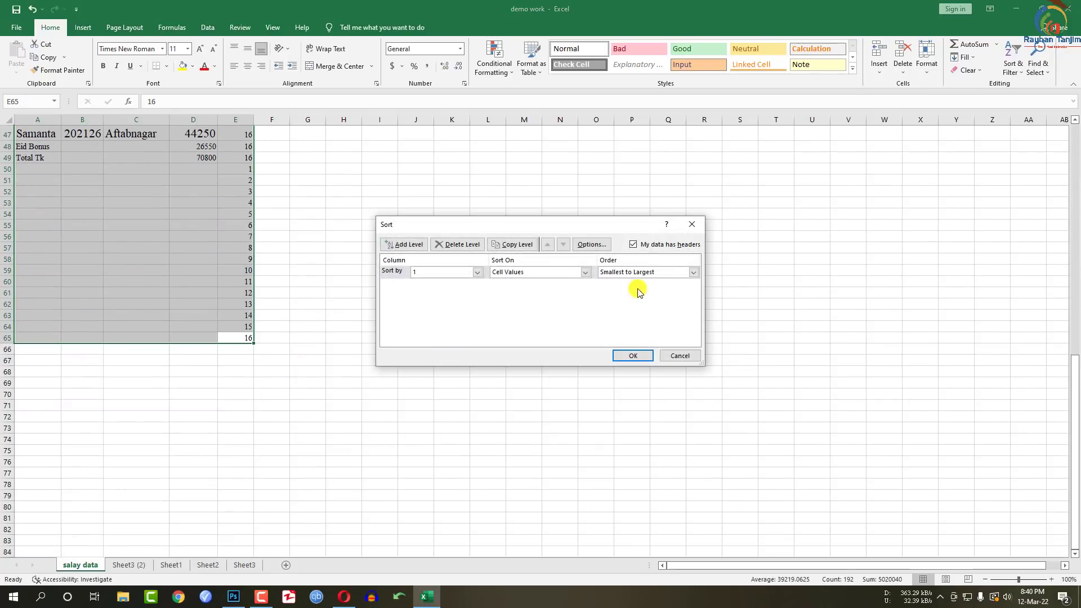
pyautogui.click(632, 356)
# Step: Remove all borders from the salary records in A2:D17
pyautogui.scroll(10, 304, 340)
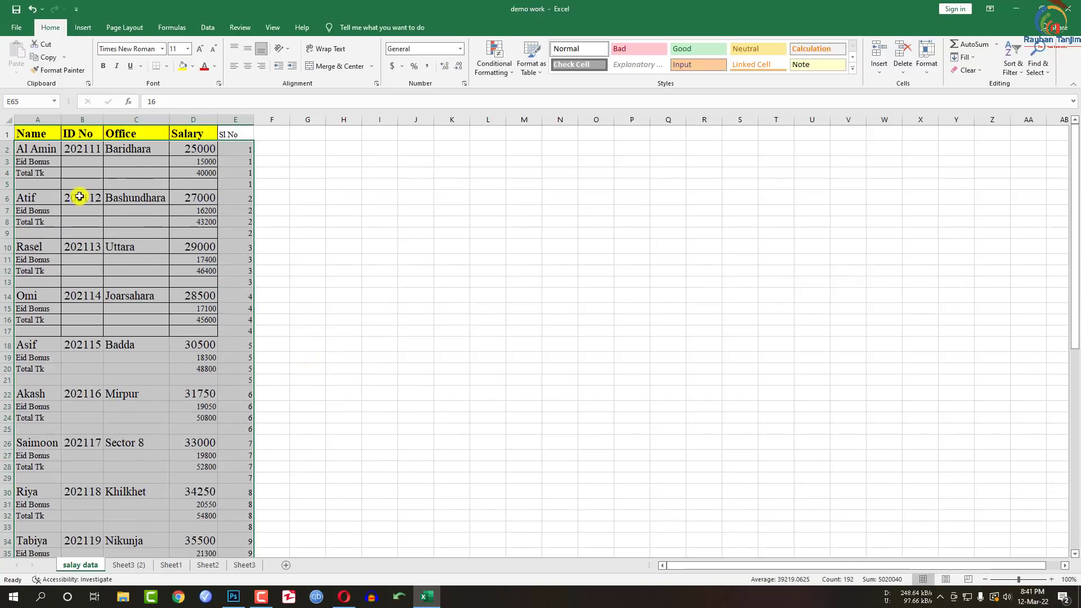
pyautogui.click(28, 161)
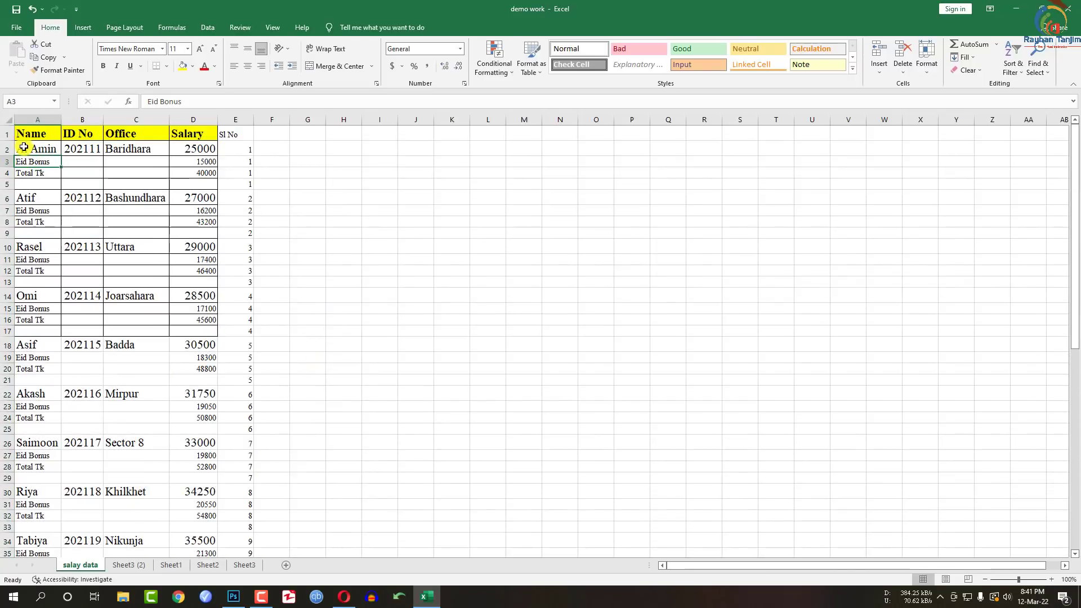
pyautogui.moveTo(26, 149); pyautogui.dragTo(191, 331)
pyautogui.click(167, 67)
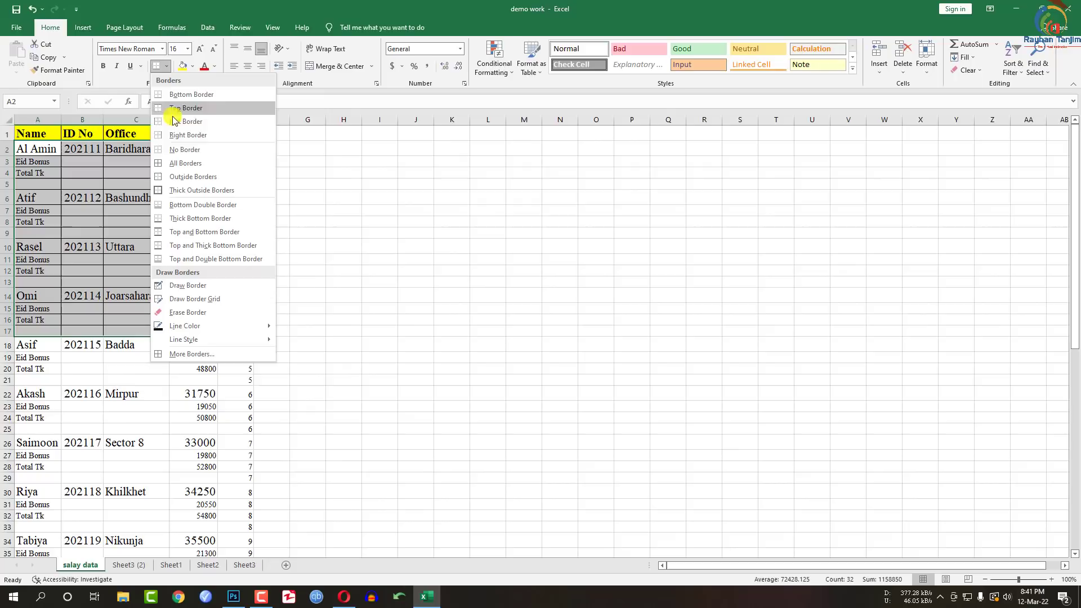
pyautogui.click(179, 150)
pyautogui.click(320, 173)
# Step: Delete the Sl No helper column E
pyautogui.click(235, 120)
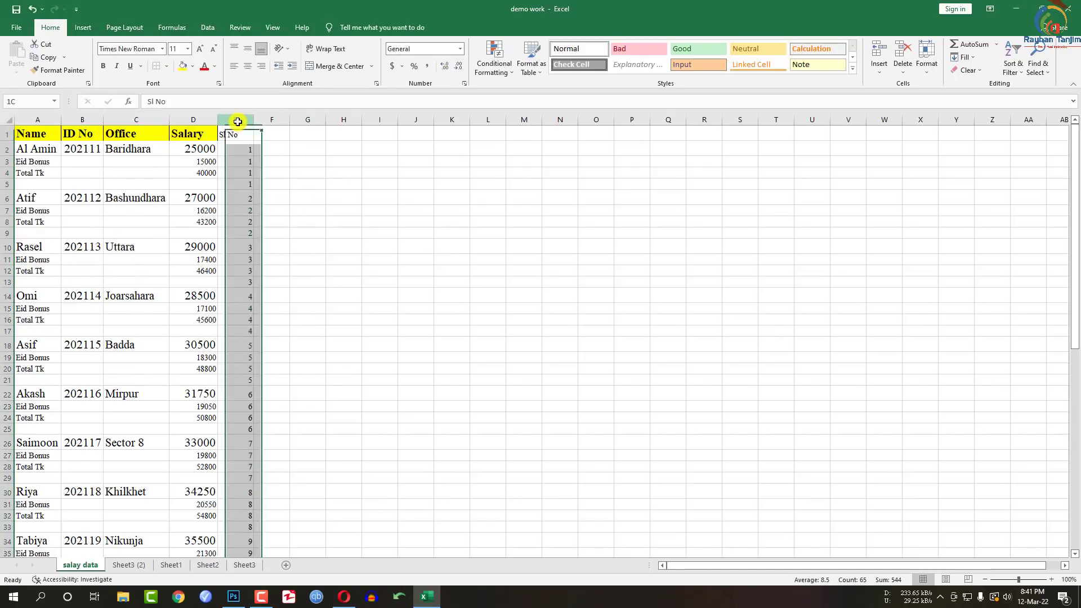
pyautogui.rightClick(238, 122)
pyautogui.click(267, 214)
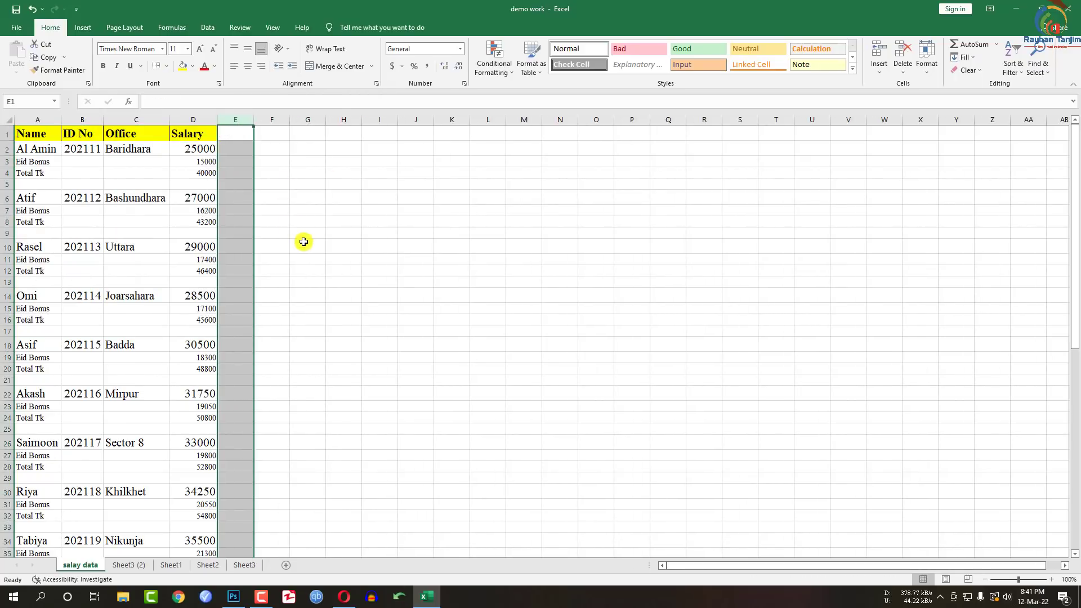
# Step: Check the salay data sheet in print preview and compare it with the layout on Sheet3
pyautogui.hotkey('ctrl', 'p')
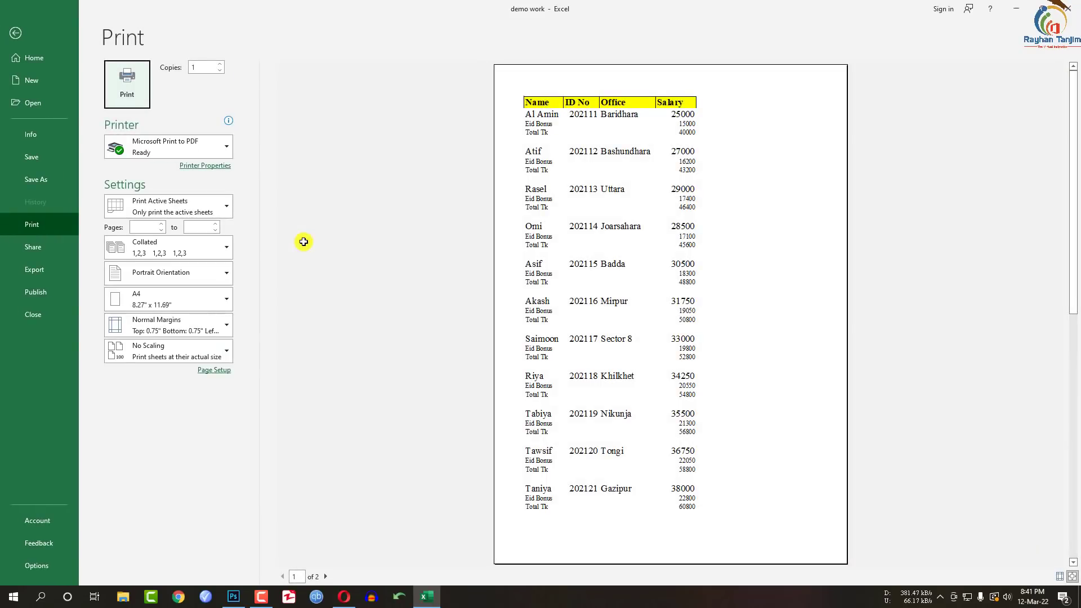
pyautogui.click(16, 33)
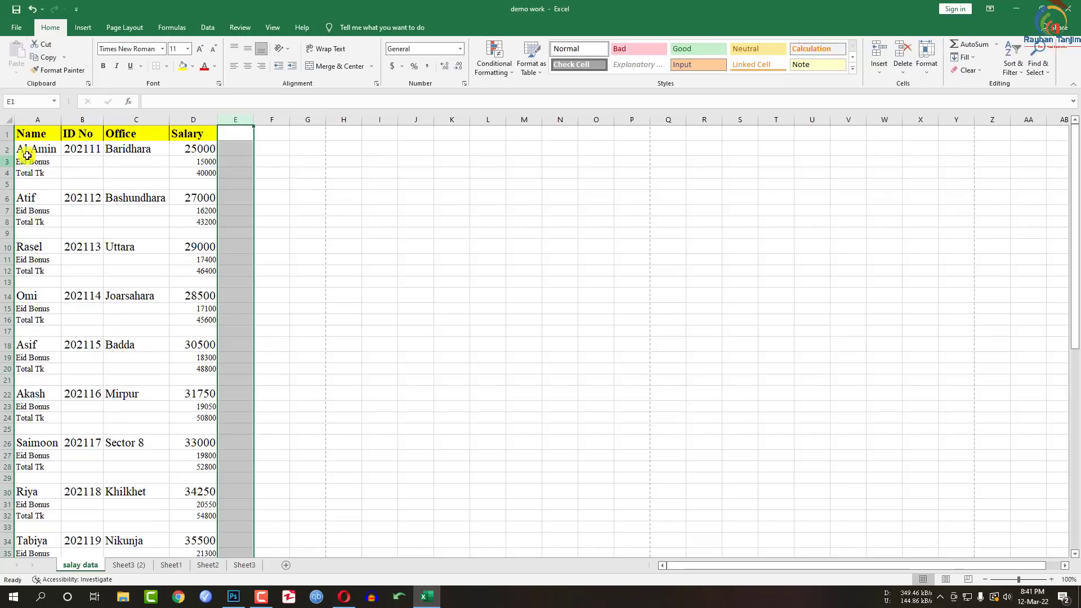
pyautogui.click(245, 565)
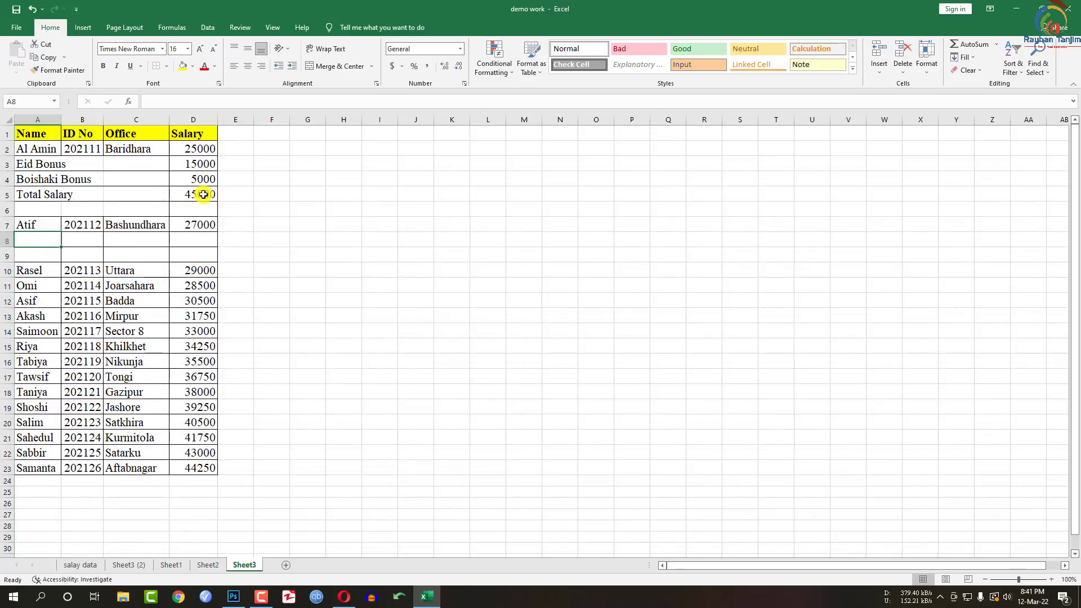
pyautogui.click(83, 565)
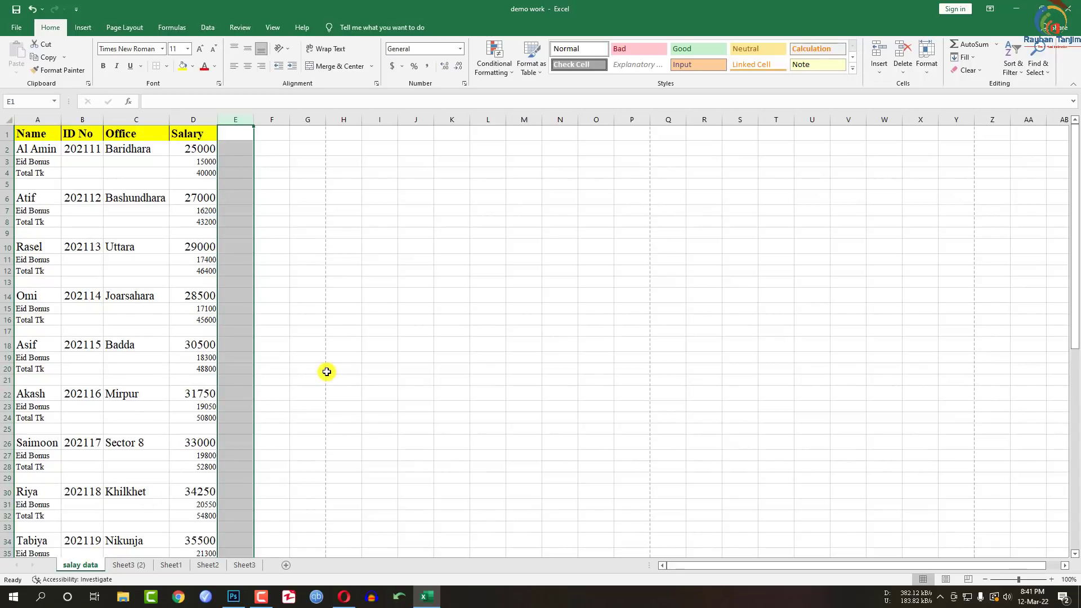